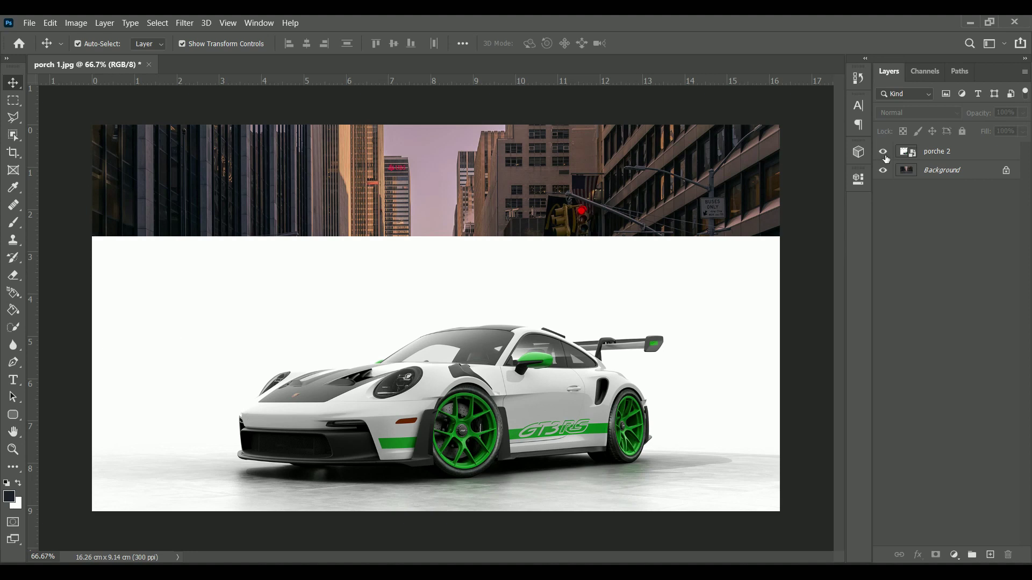
Hide and reshow the porche 2 layer to check the empty street, then select the Pen tool
click(883, 152)
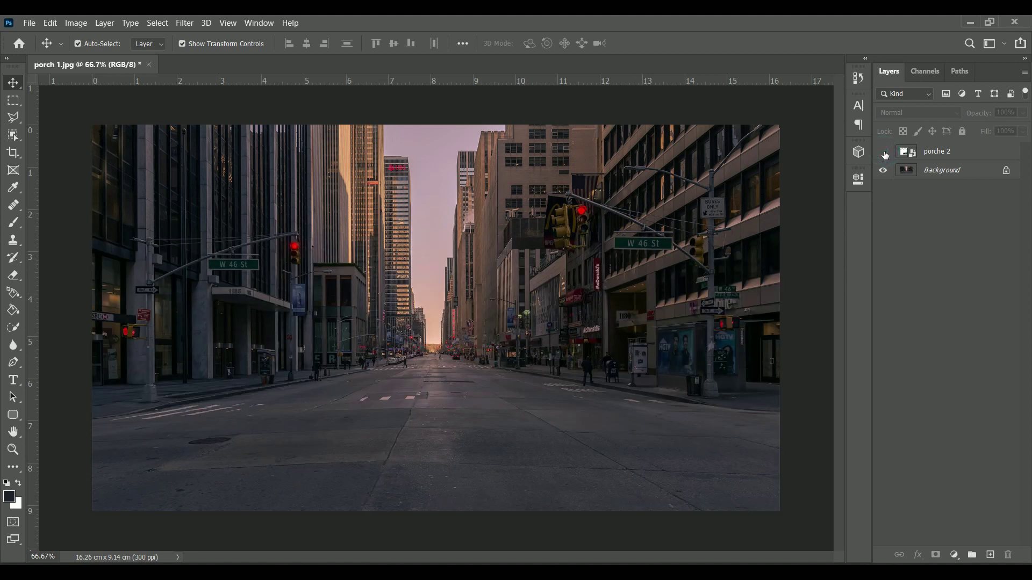
click(883, 153)
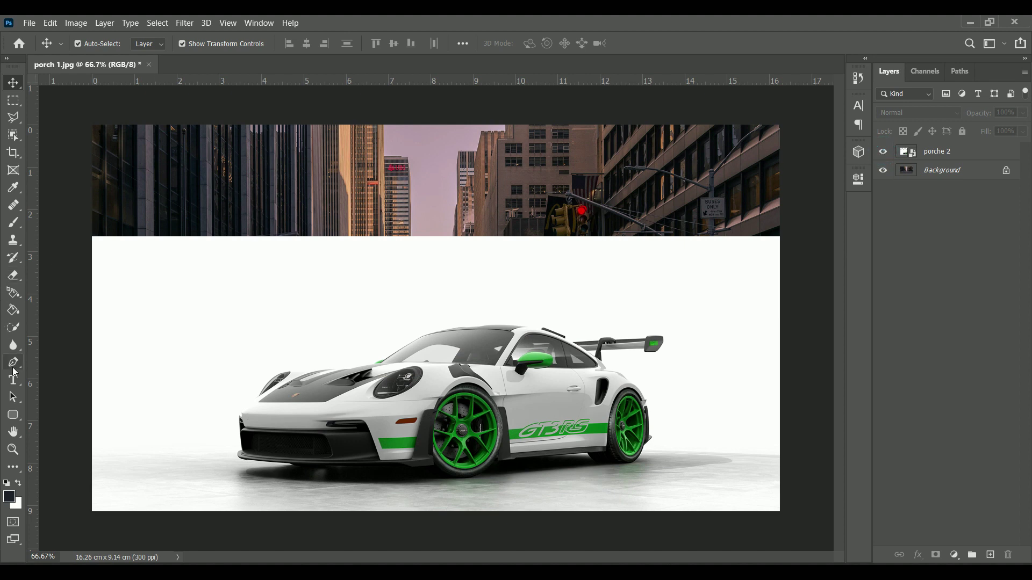
click(14, 370)
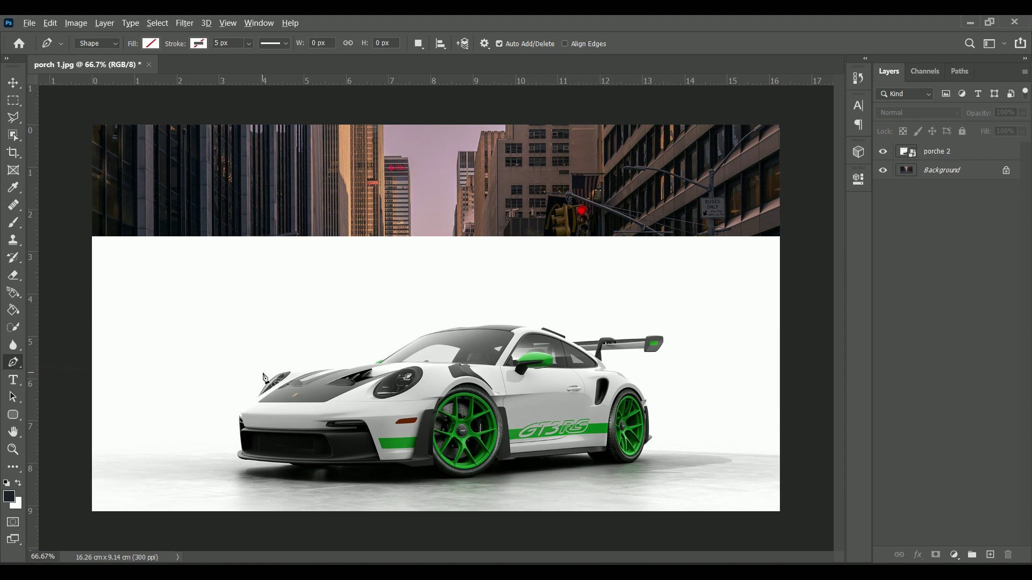
Set the Pen tool to Path mode and zoom in on the car
key(ctrl+minus)
click(96, 44)
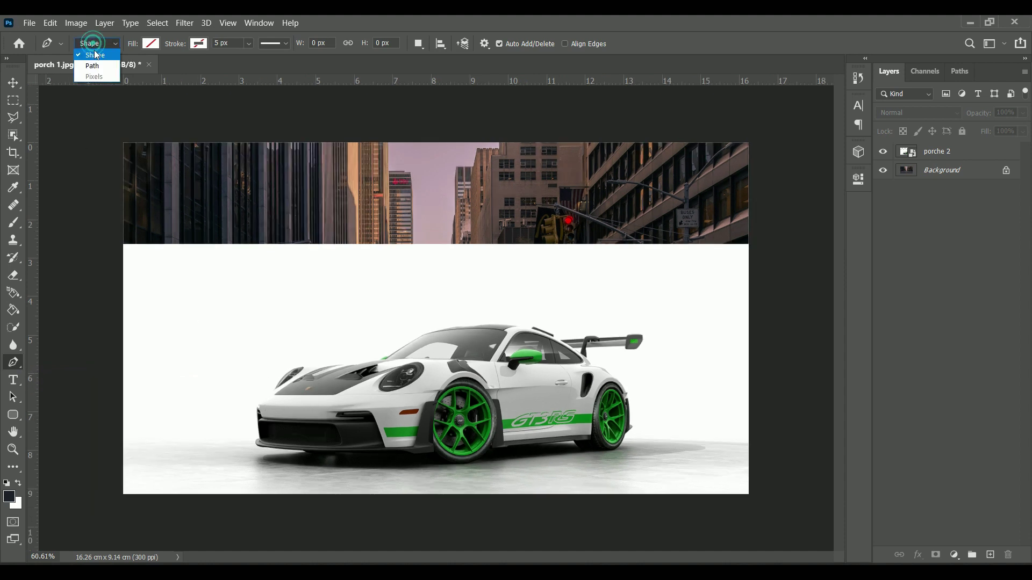
click(97, 61)
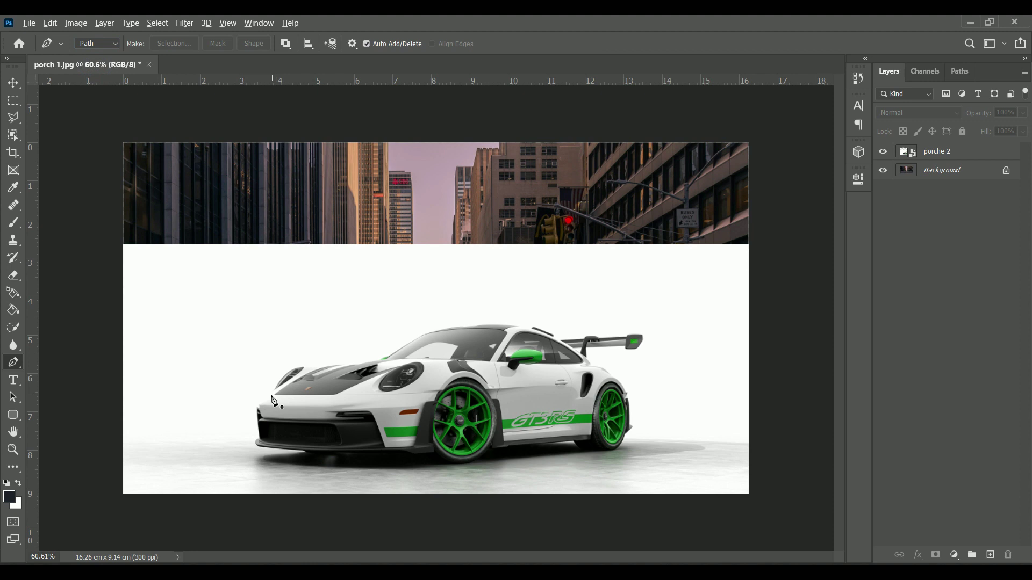
scroll(272, 400, up, 3)
scroll(242, 406, up, 3)
scroll(219, 408, up, 2)
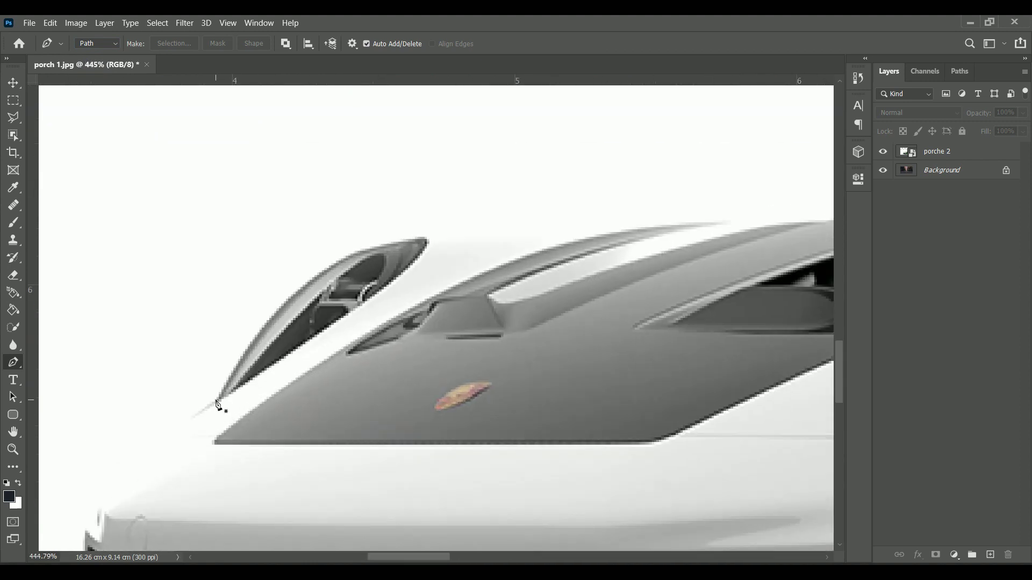
Place curved anchors around the Porsche's outline and close the path at its start
drag(318, 275, 366, 245)
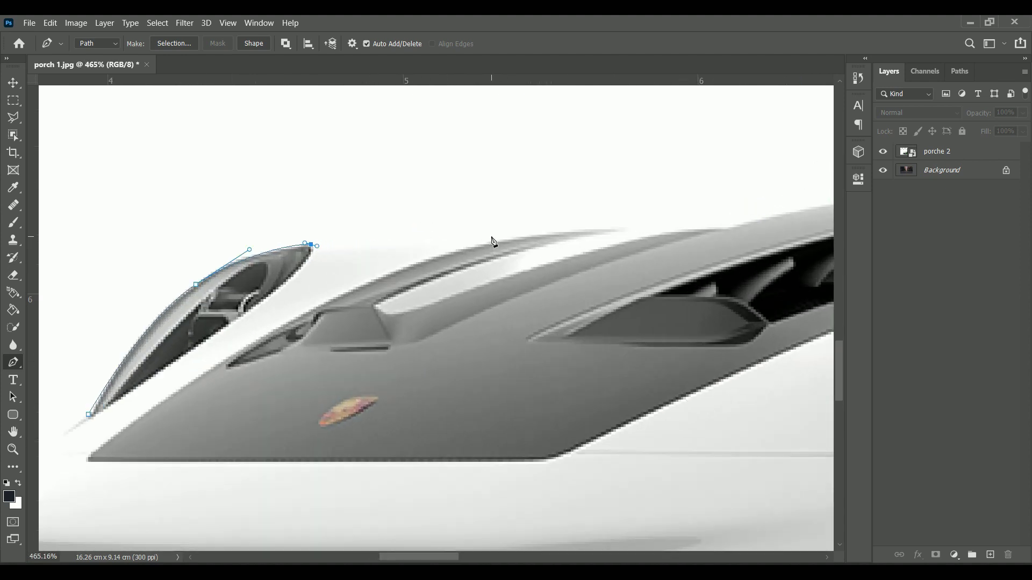
drag(160, 376, 194, 374)
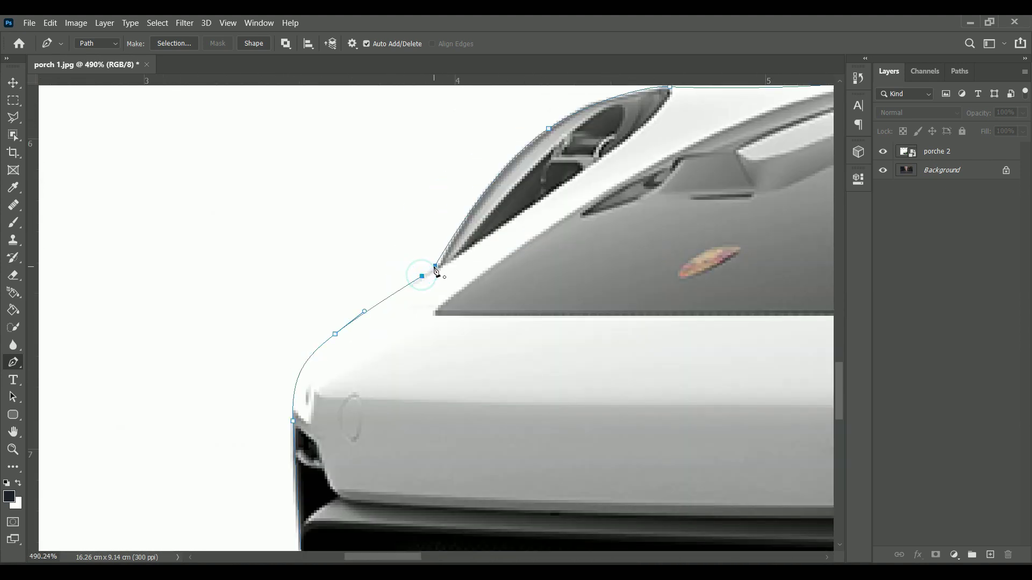
click(434, 266)
scroll(426, 292, down, 10)
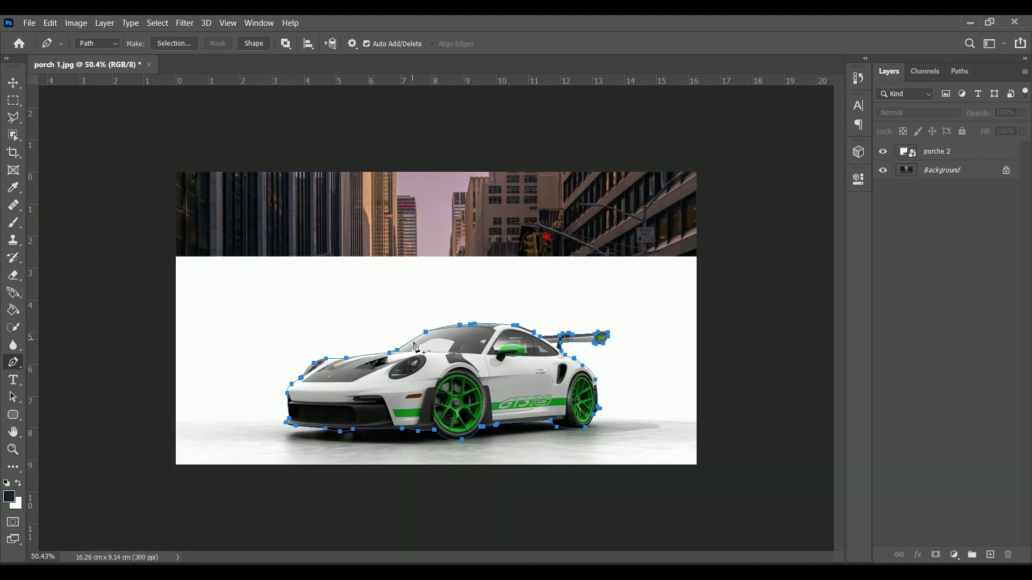
Turn the car path into a selection with a 2 px feather and target porche 2
right_click(457, 370)
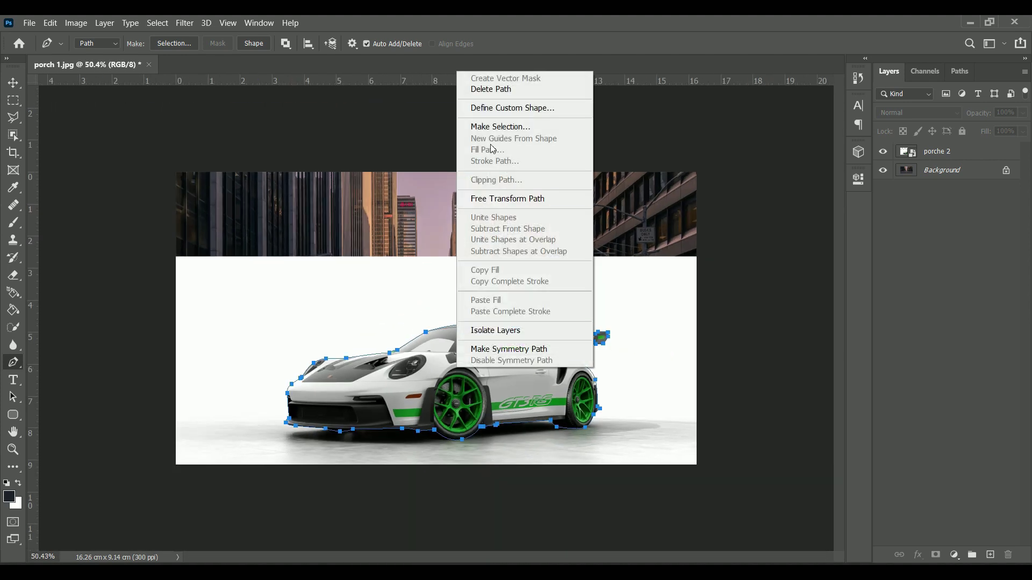
click(496, 128)
text(2)
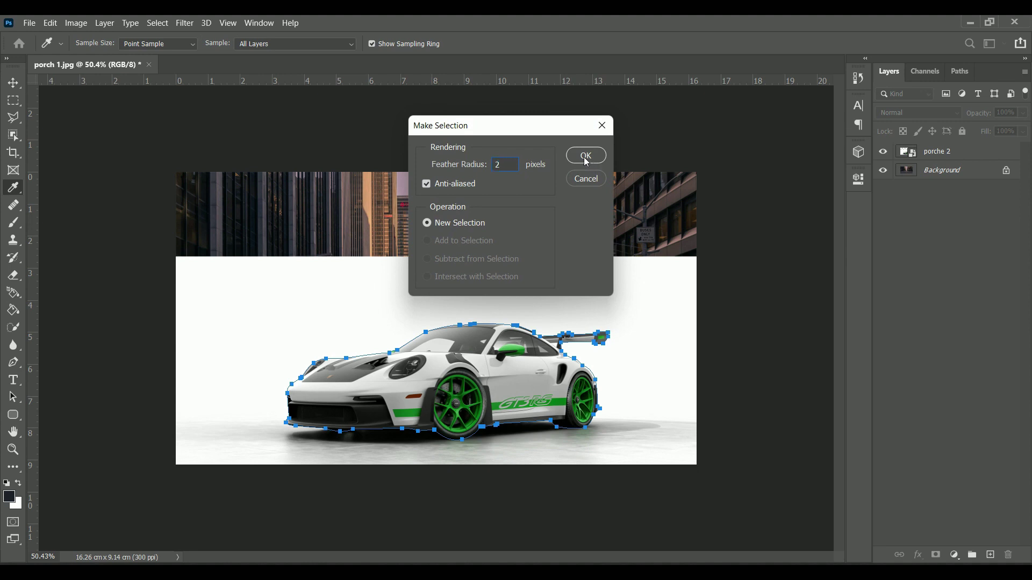
click(586, 156)
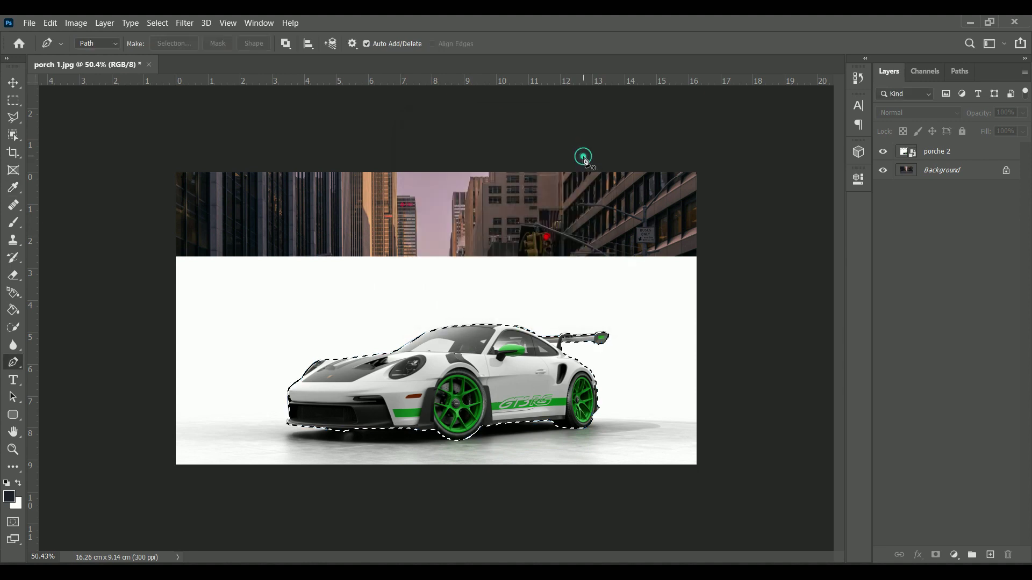
click(946, 151)
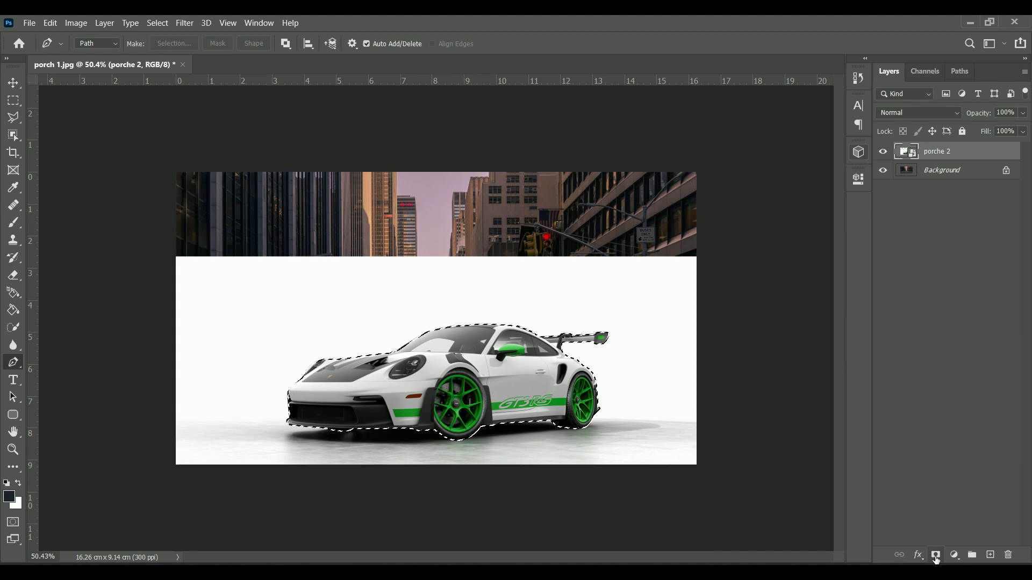
click(935, 555)
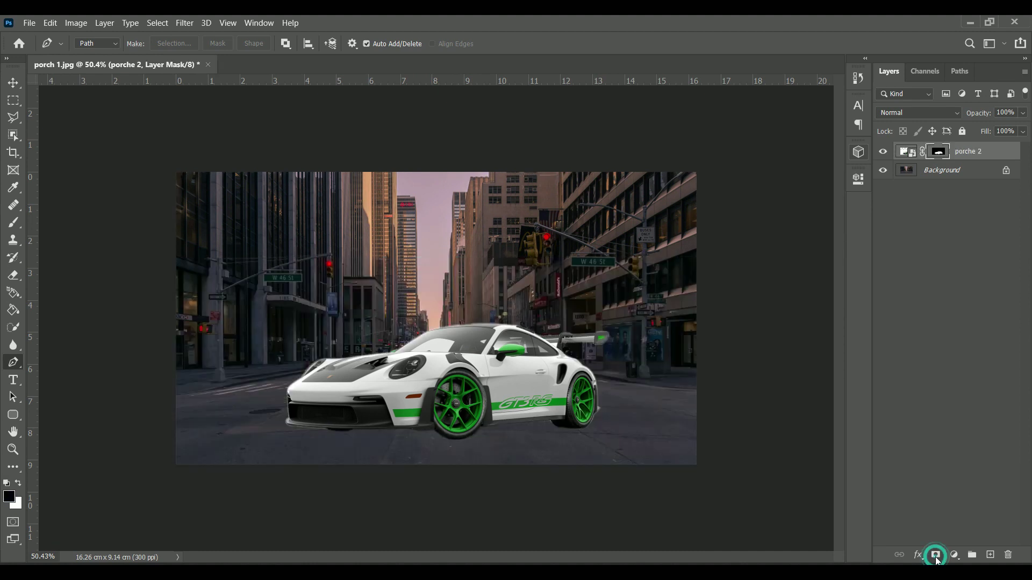
scroll(506, 408, up, 5)
scroll(490, 413, down, 4)
scroll(490, 412, up, 4)
scroll(490, 413, up, 2)
scroll(490, 412, up, 1)
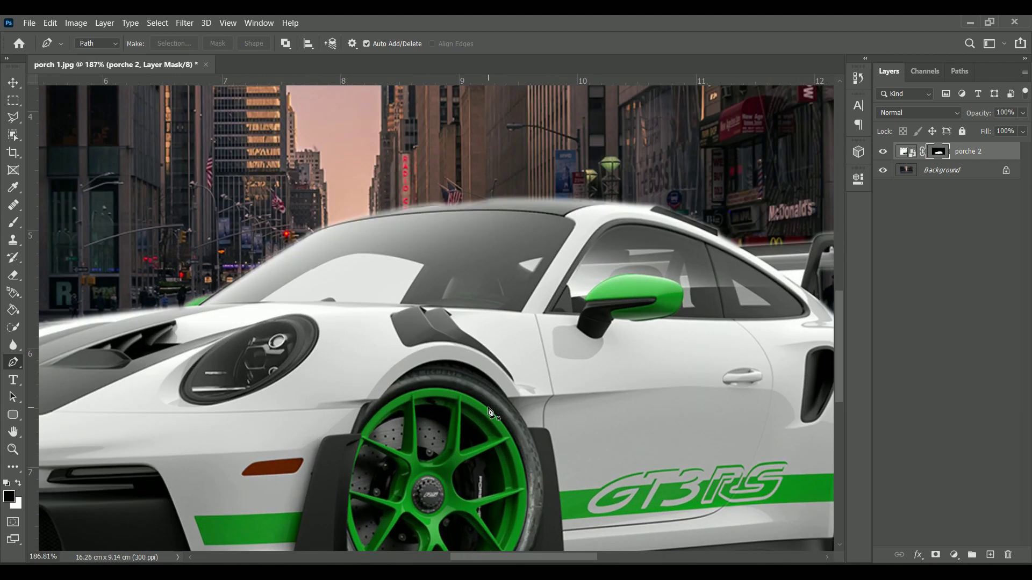
scroll(490, 412, down, 4)
scroll(490, 413, down, 1)
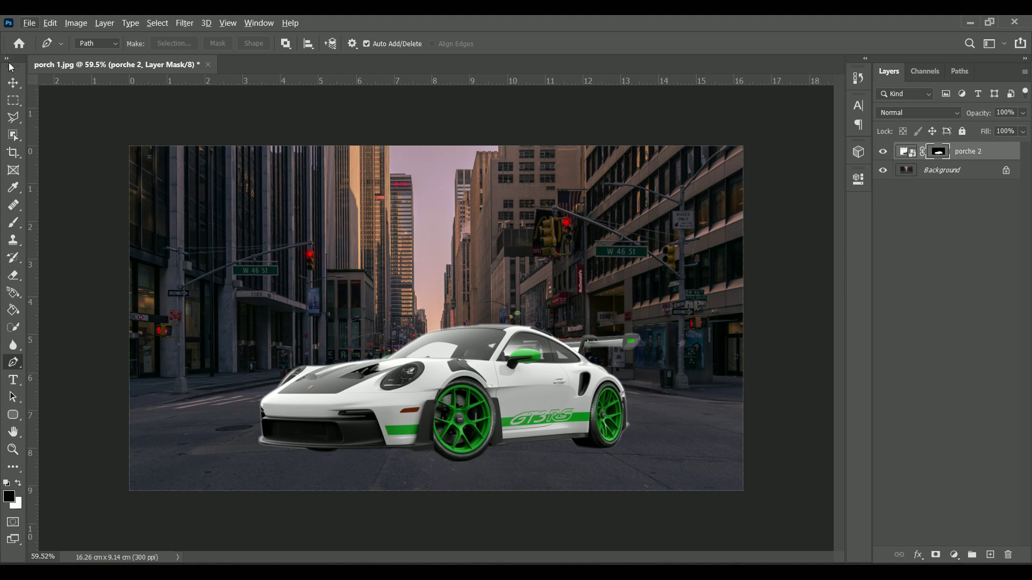
click(13, 83)
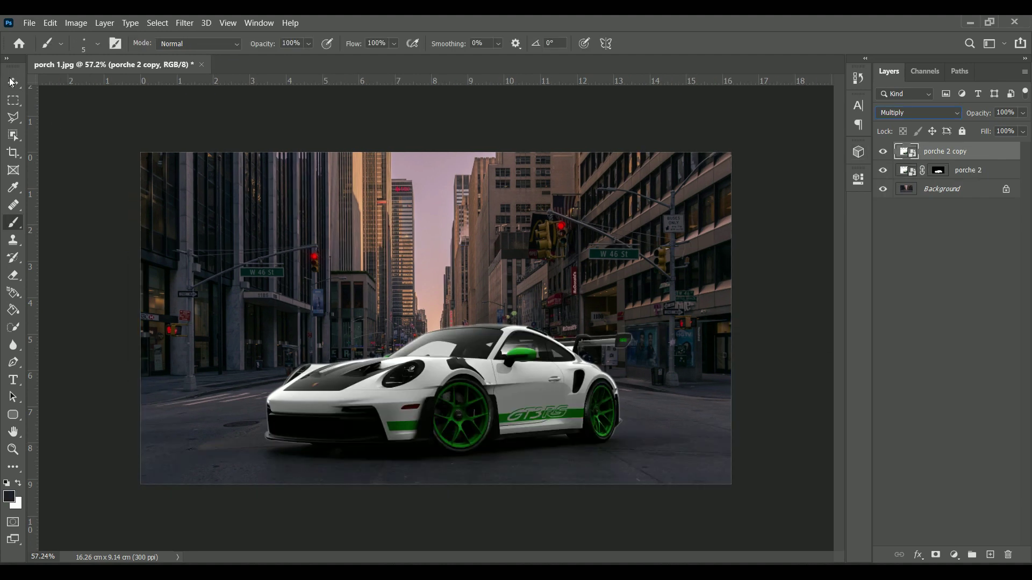
Add a Multiply copy of porche 2, target its mask, and toggle the original to compare
click(13, 82)
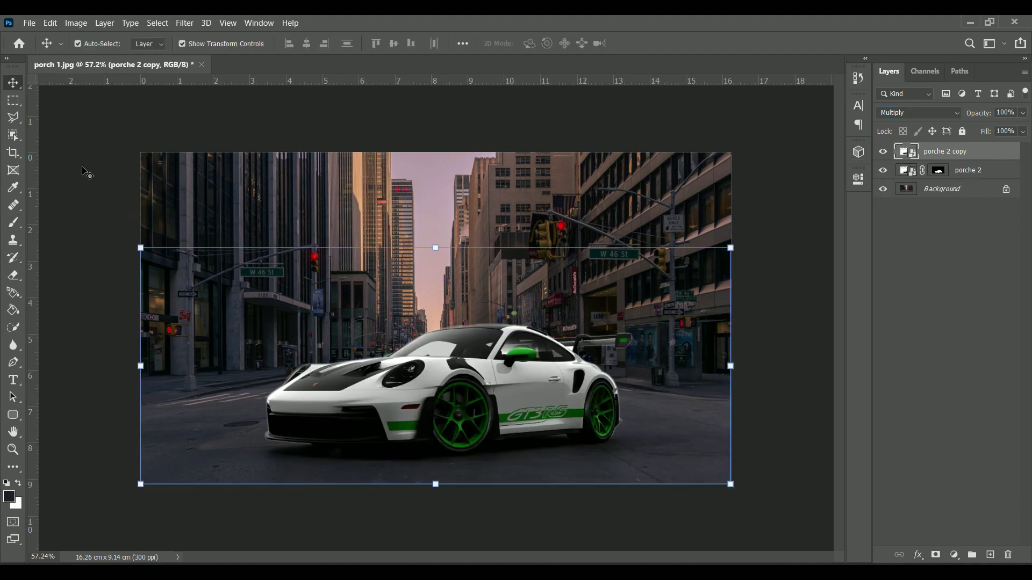
scroll(505, 290, up, 3)
scroll(505, 290, up, 1)
scroll(524, 285, up, 2)
scroll(525, 284, down, 3)
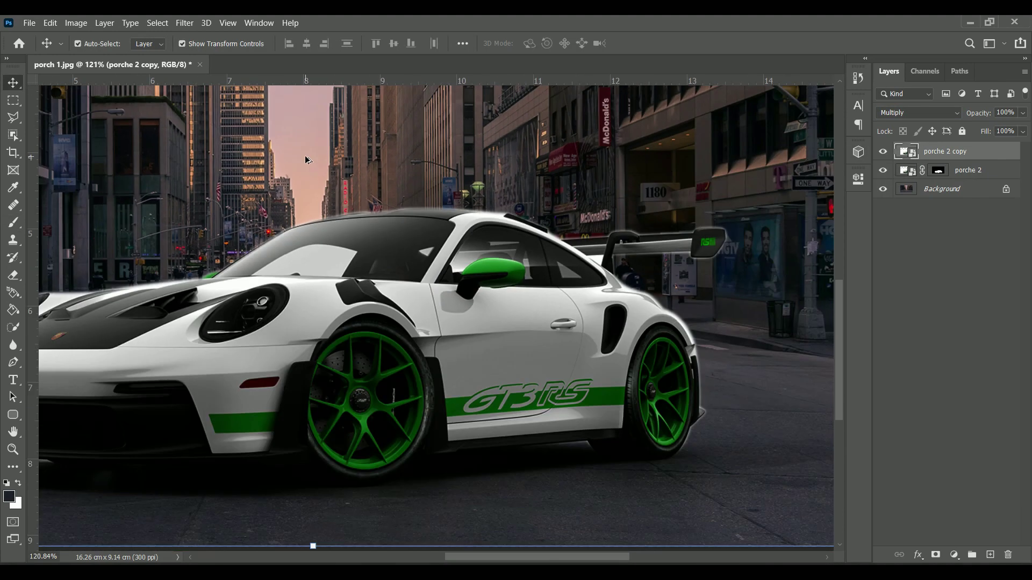
scroll(525, 284, down, 2)
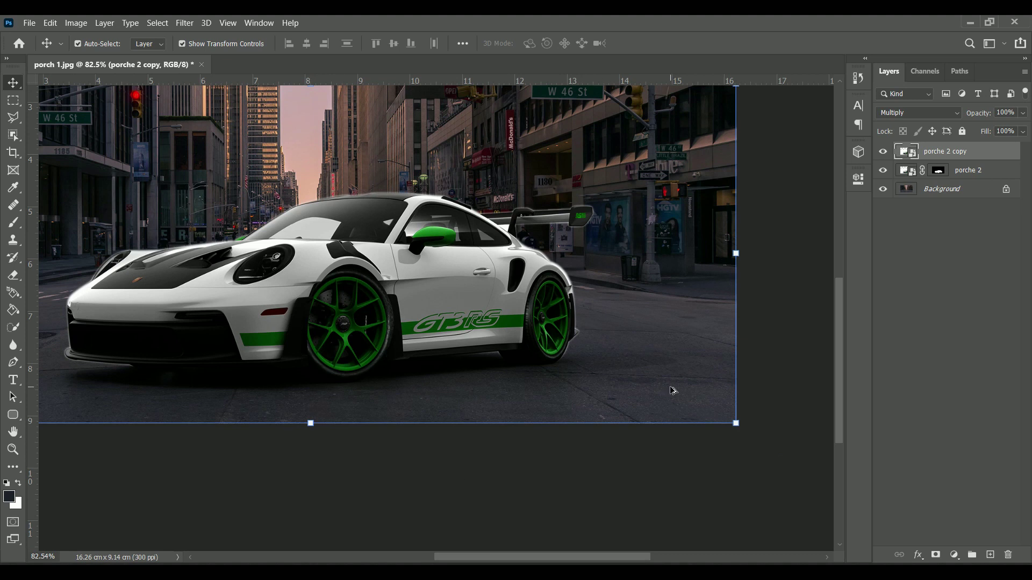
scroll(569, 362, up, 2)
scroll(559, 350, up, 3)
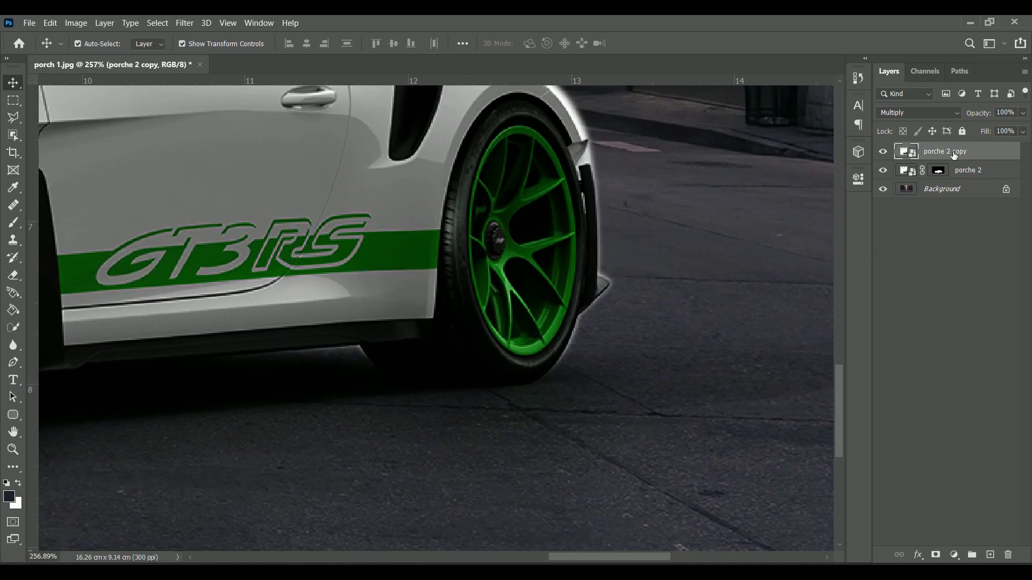
click(937, 171)
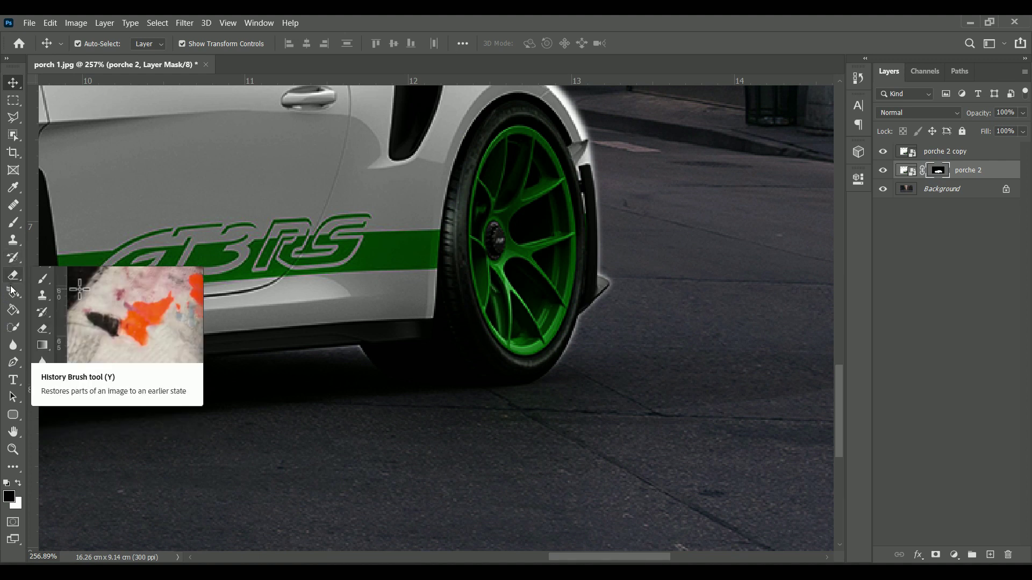
click(883, 169)
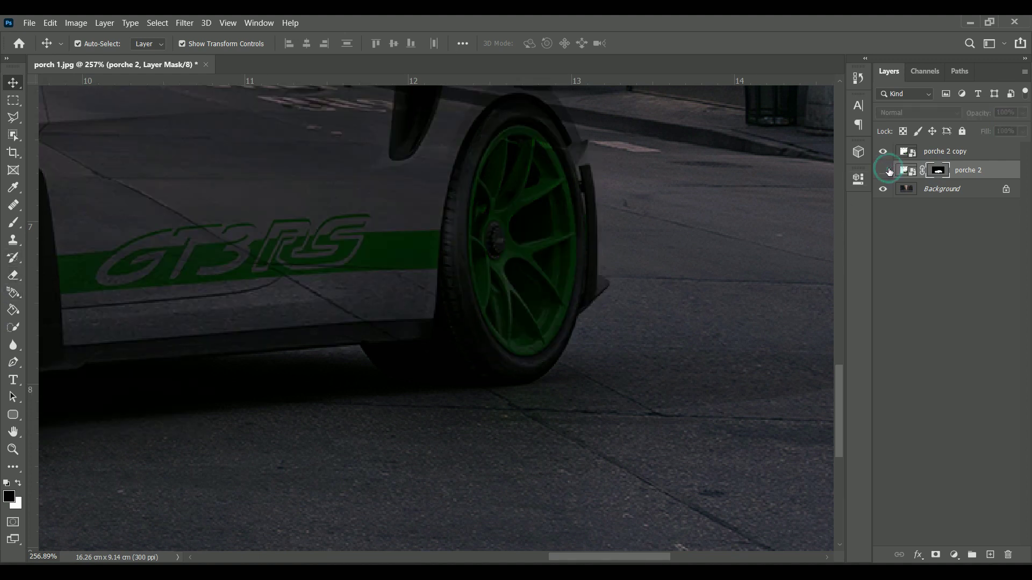
click(884, 171)
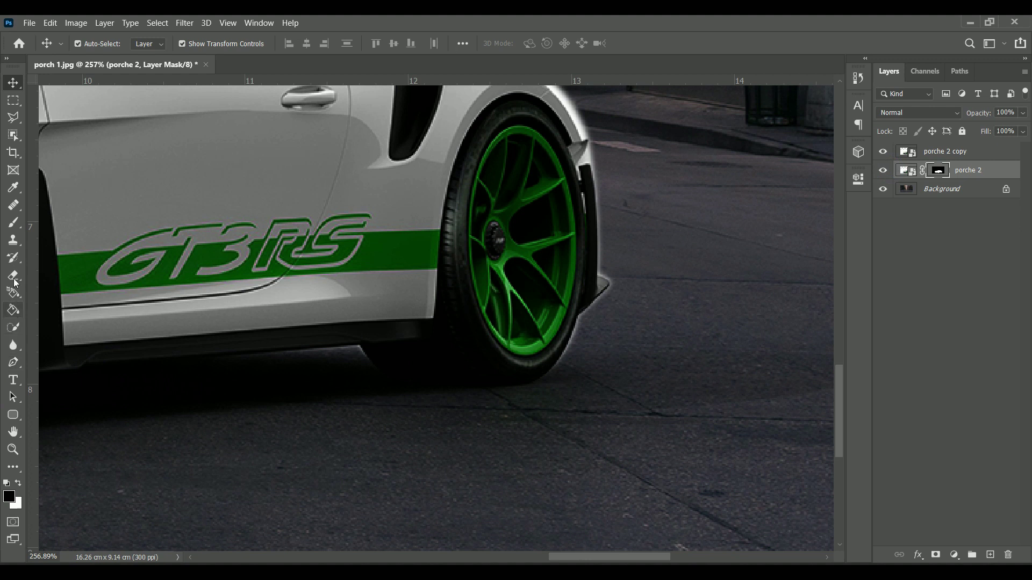
Switch to a 20 px brush and paint black on the porche 2 mask along the car's edge
click(14, 222)
drag(564, 408, 587, 396)
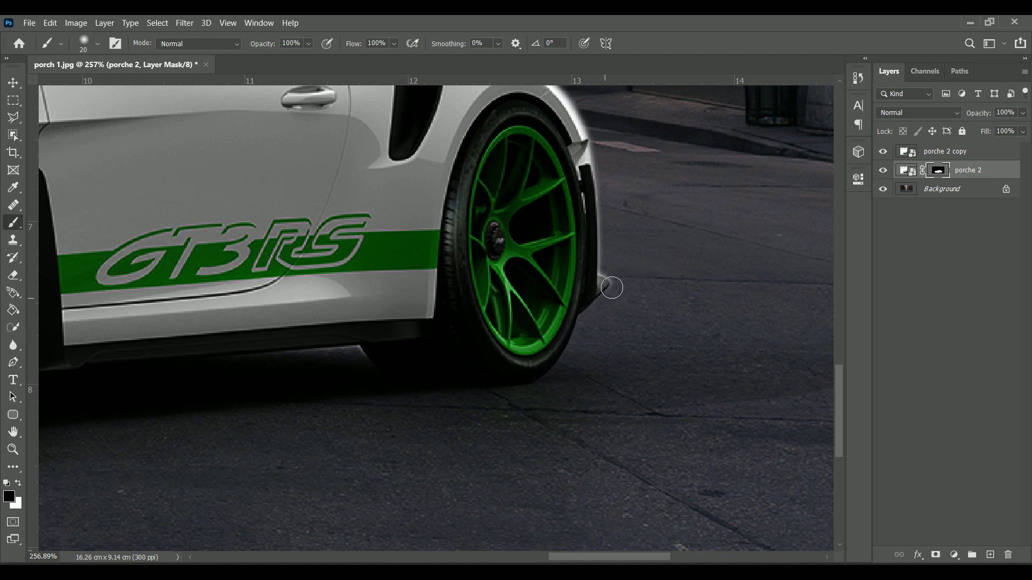
scroll(655, 386, down, 3)
scroll(591, 420, up, 4)
scroll(563, 431, up, 3)
mouse_move(557, 439)
mouse_down()
mouse_move(540, 444)
mouse_move(550, 409)
mouse_move(540, 205)
mouse_up()
scroll(543, 210, down, 2)
scroll(564, 242, down, 2)
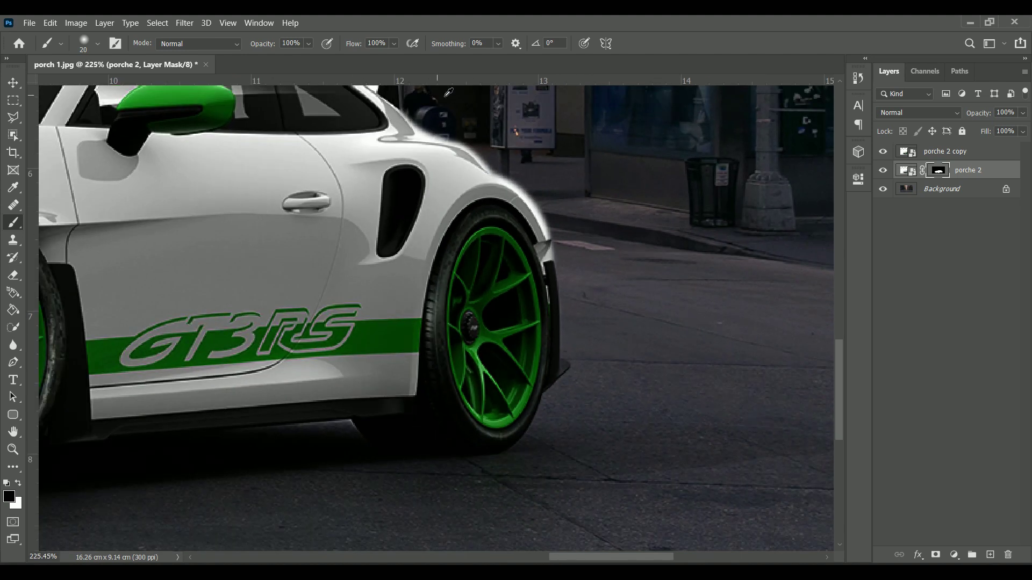
scroll(454, 169, up, 3)
scroll(454, 169, down, 1)
scroll(452, 230, down, 2)
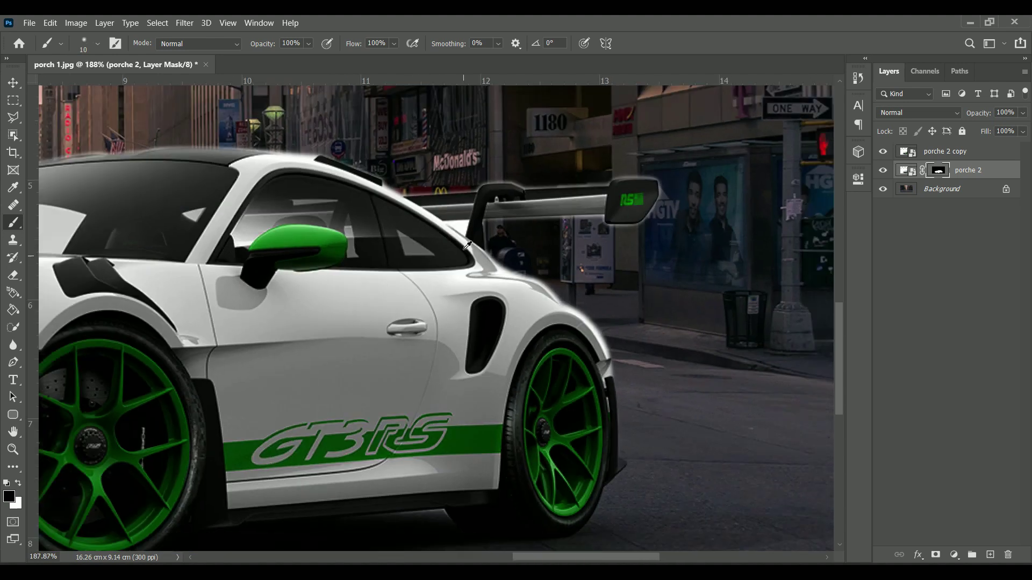
scroll(452, 230, up, 3)
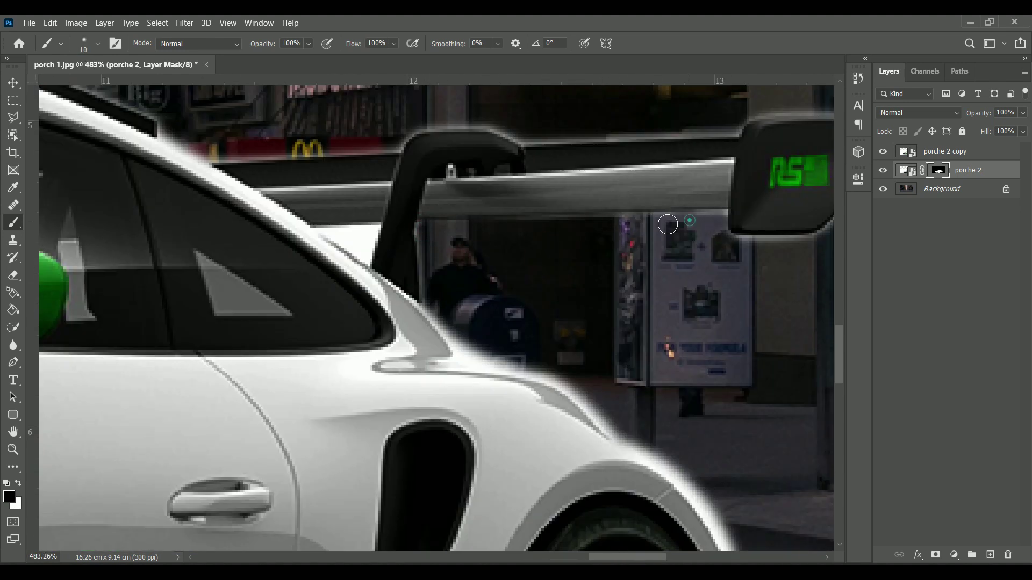
scroll(414, 215, up, 2)
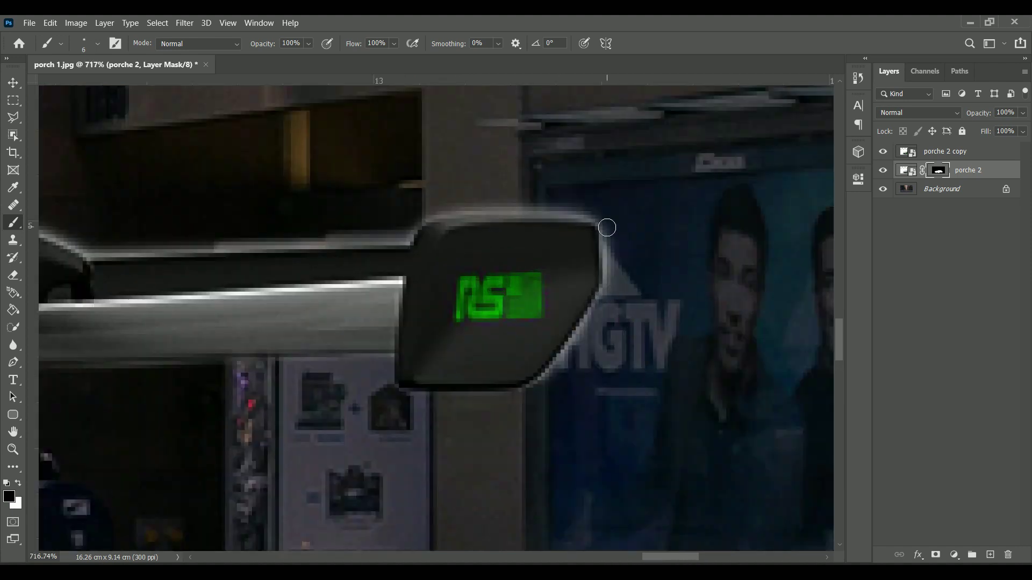
Mask away the white fringe along the spoiler edge
mouse_move(607, 227)
mouse_down()
mouse_move(584, 329)
mouse_move(507, 212)
mouse_up()
scroll(506, 211, down, 3)
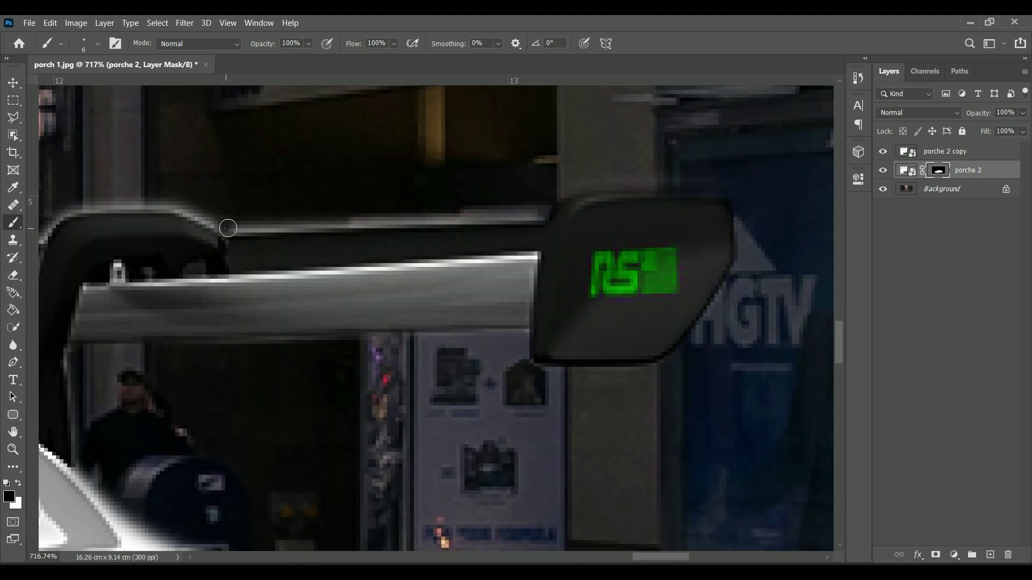
scroll(544, 211, up, 2)
scroll(559, 231, up, 2)
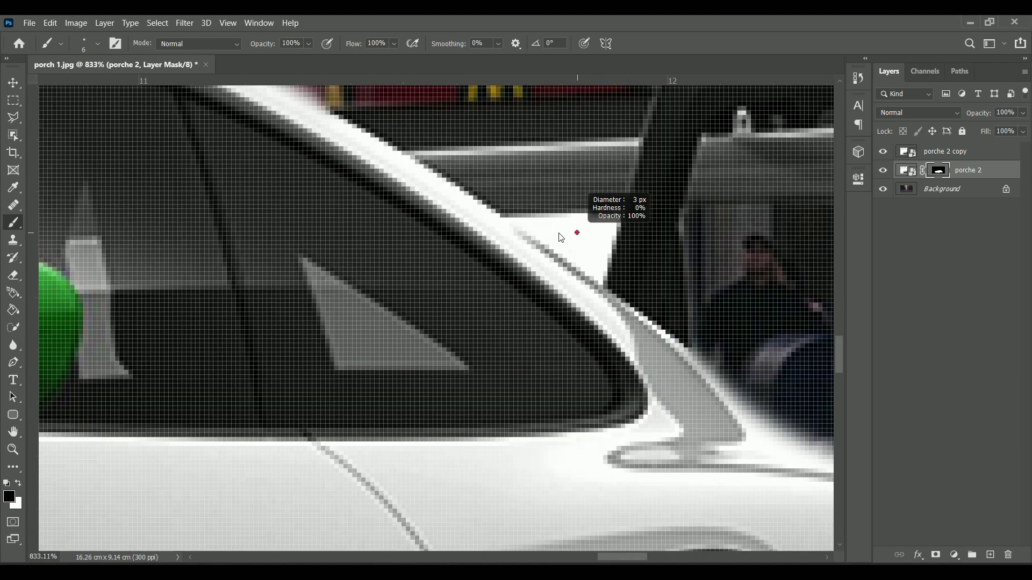
scroll(495, 219, up, 2)
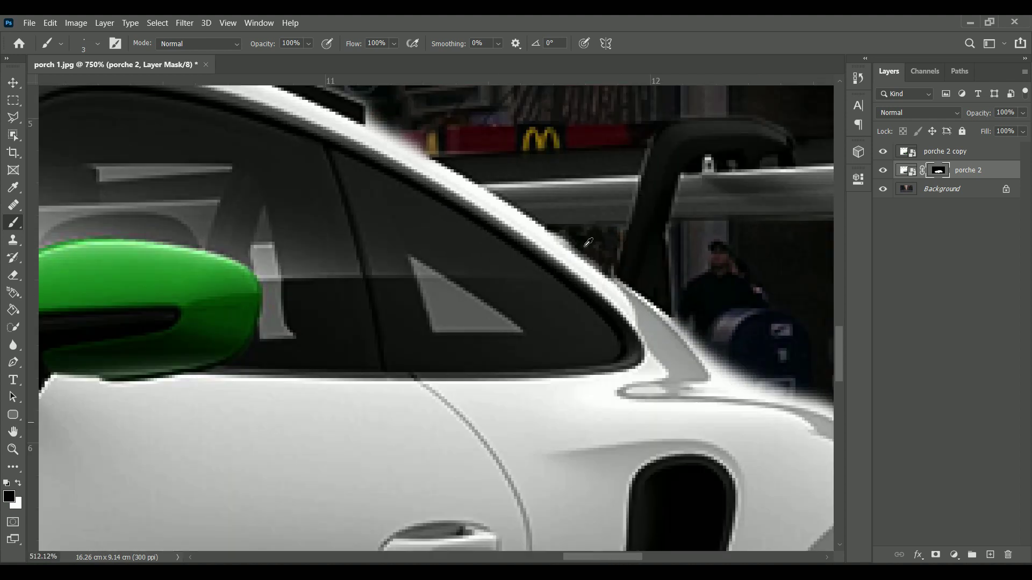
scroll(661, 281, up, 1)
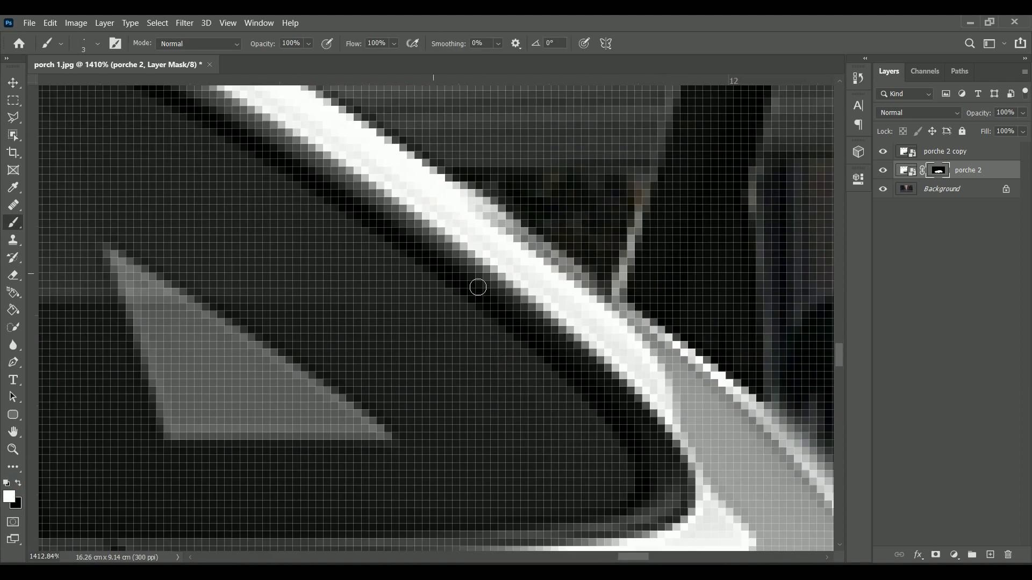
scroll(509, 209, down, 2)
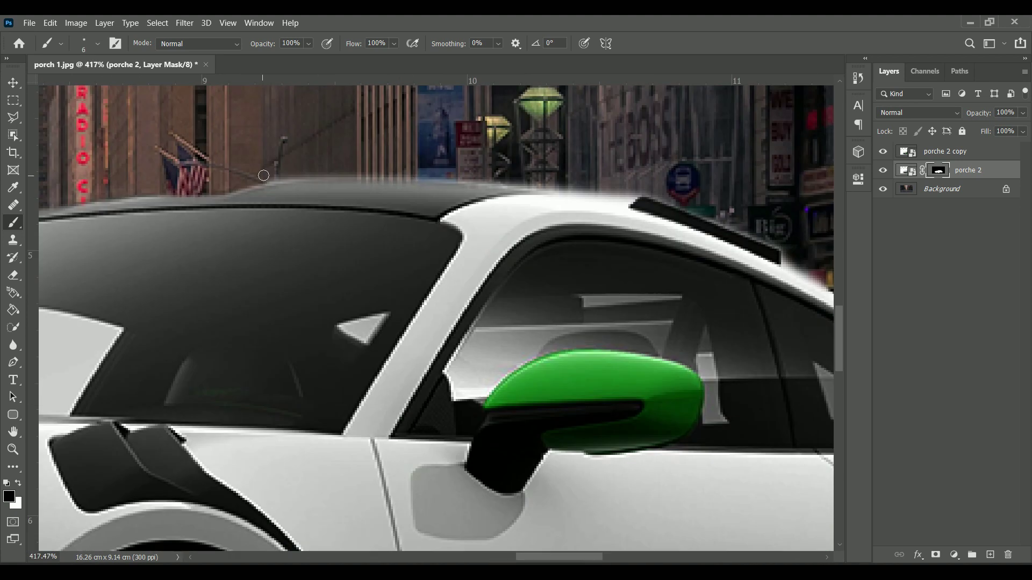
Enlarge the brush slightly and mask away the halo along the roof edge
key(bracketright)
key(bracketright)
drag(289, 171, 503, 177)
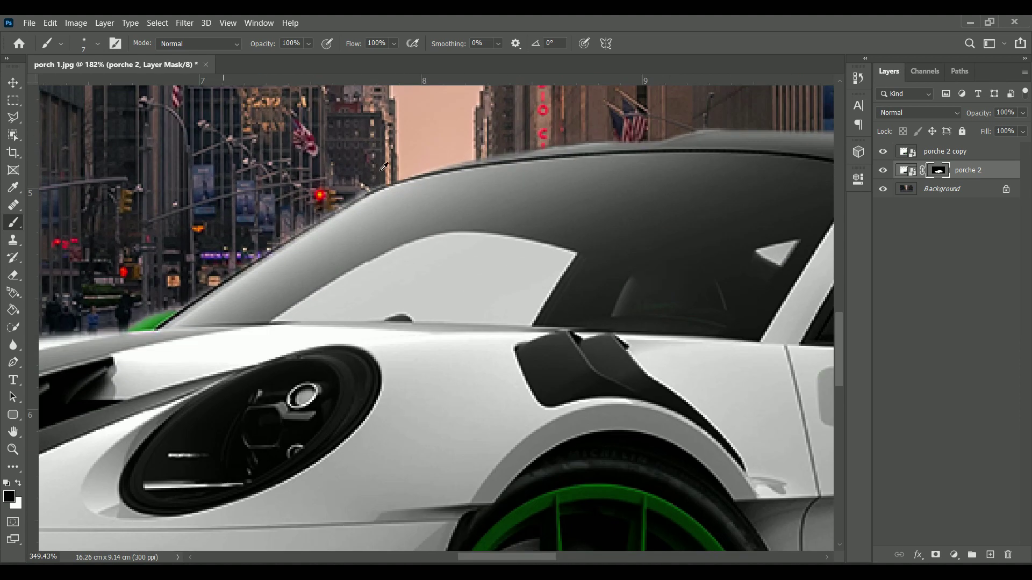
scroll(384, 167, up, 2)
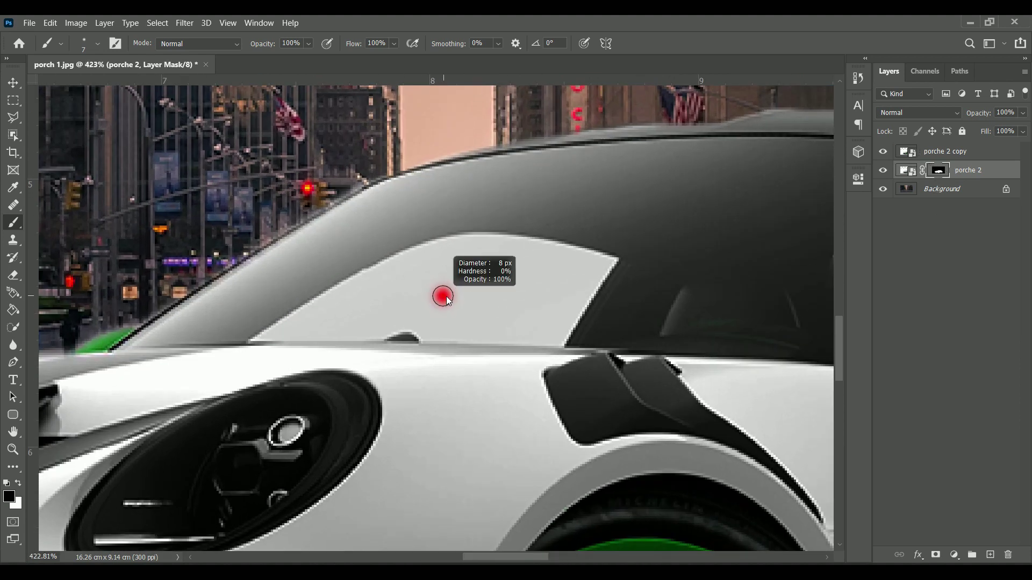
scroll(407, 316, down, 5)
scroll(406, 316, up, 3)
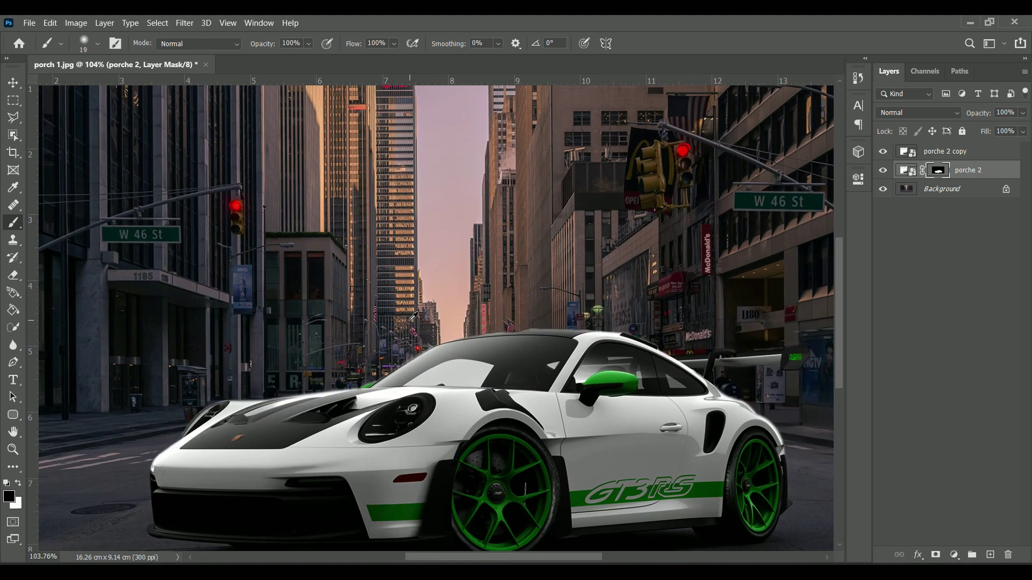
scroll(436, 391, up, 5)
Trace the side window's lower edge along the sill with the Pen tool
scroll(407, 374, up, 5)
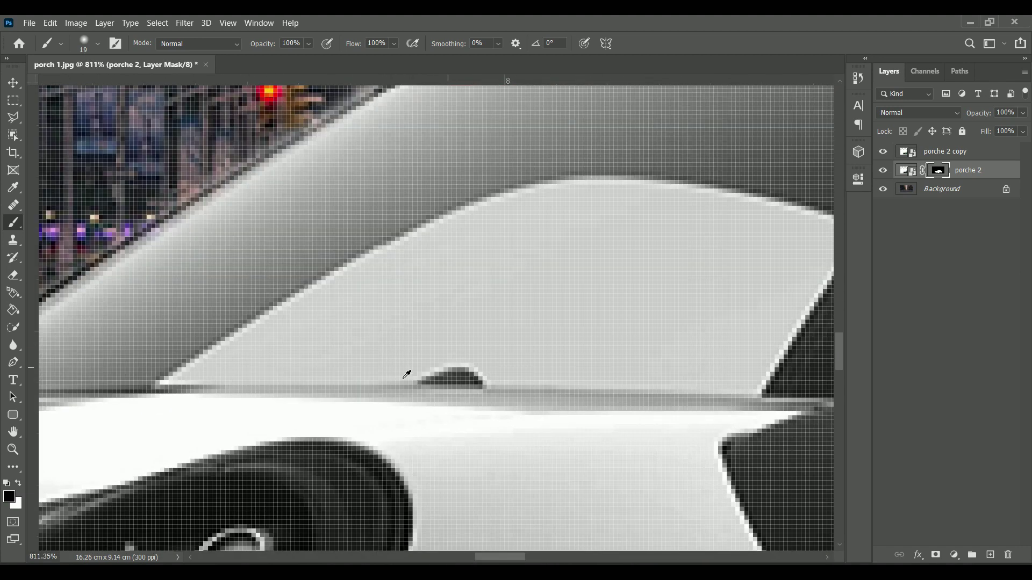
click(18, 363)
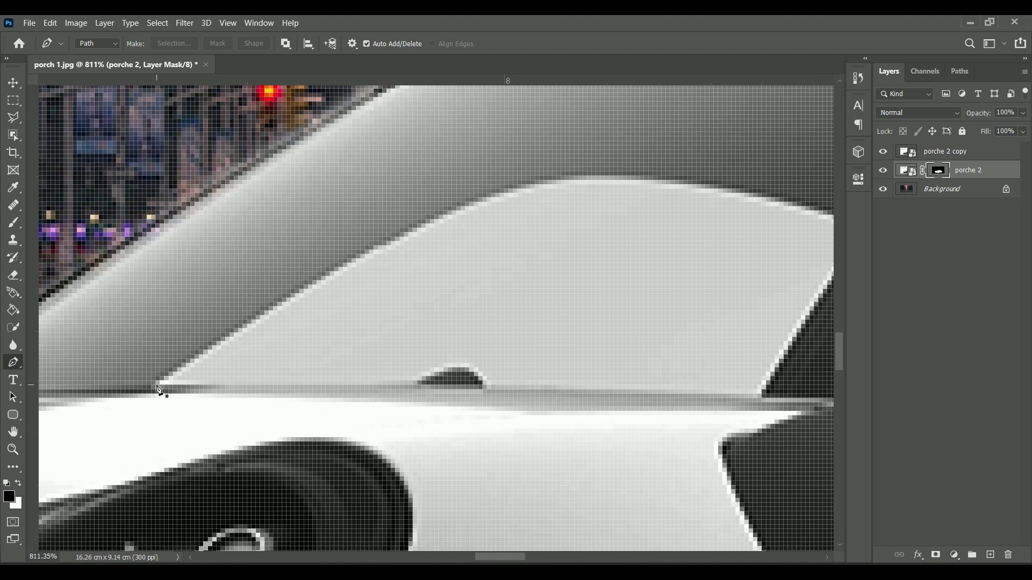
click(417, 385)
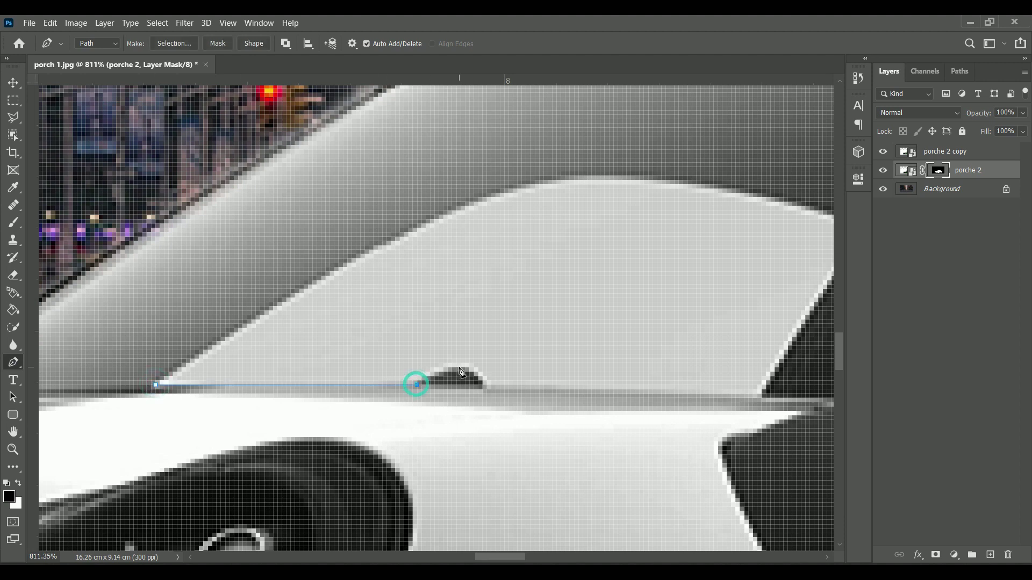
drag(460, 367, 480, 372)
click(761, 397)
scroll(709, 305, down, 1)
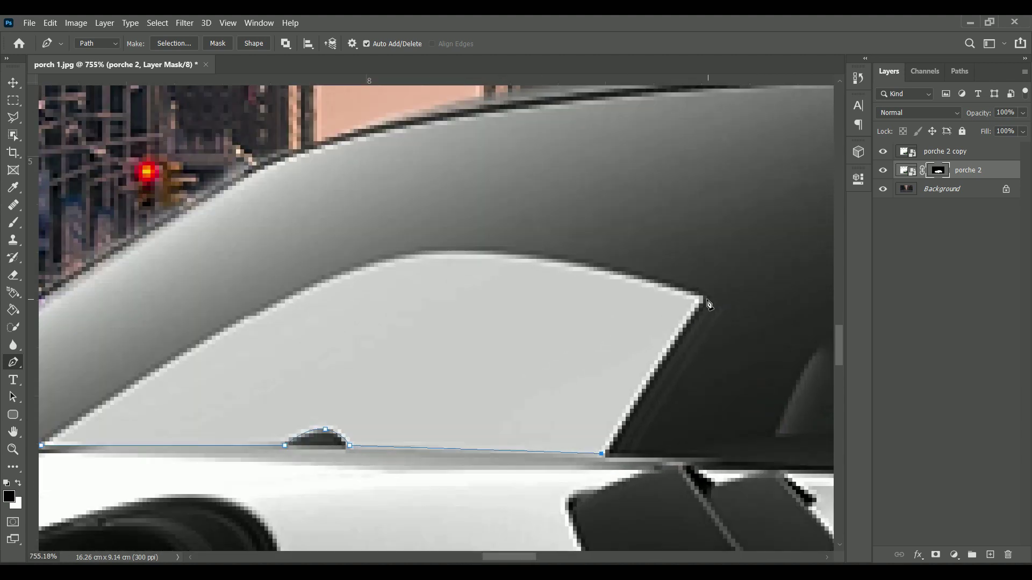
drag(706, 303, 723, 285)
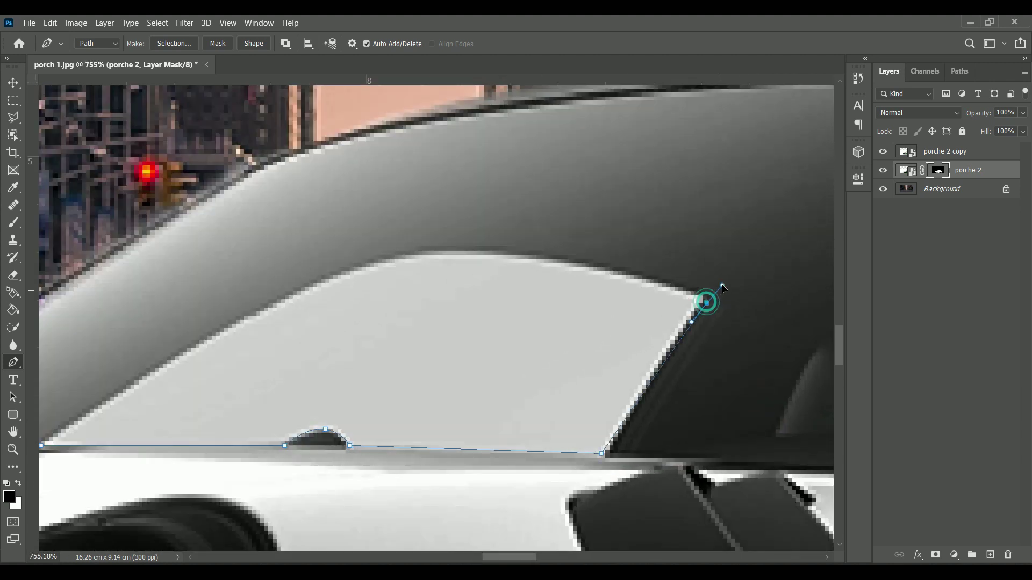
Add the window's rear corner and curved top edge, then close the path
click(602, 455)
drag(708, 306, 704, 302)
drag(447, 251, 380, 251)
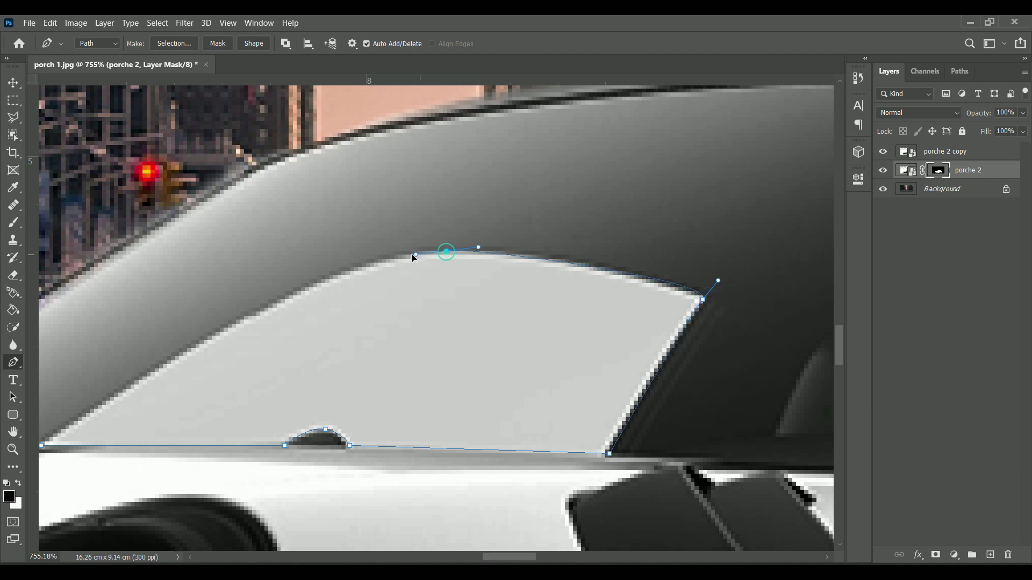
click(164, 366)
drag(380, 251, 350, 250)
scroll(347, 246, down, 3)
scroll(177, 432, up, 3)
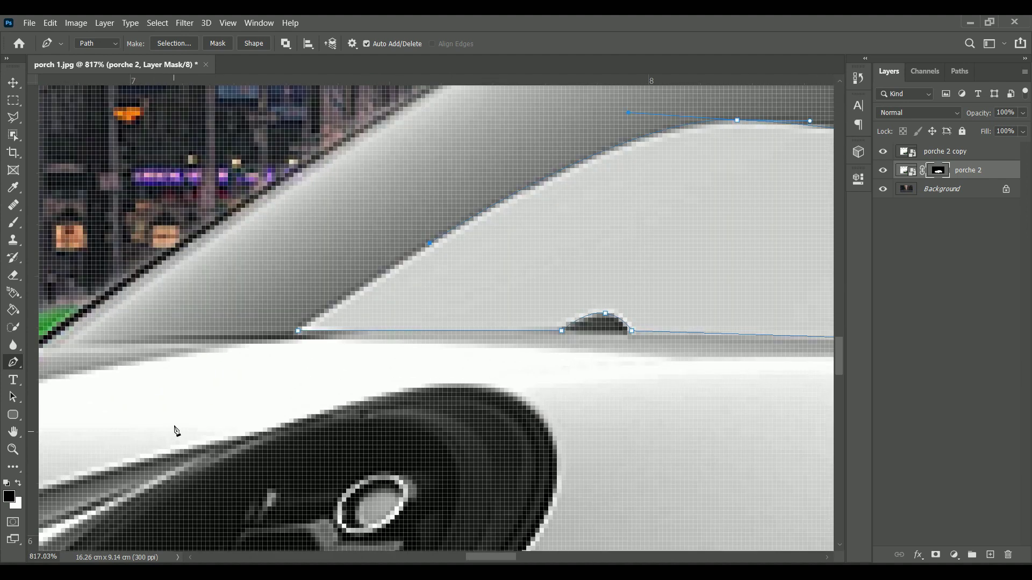
click(297, 330)
scroll(301, 332, down, 5)
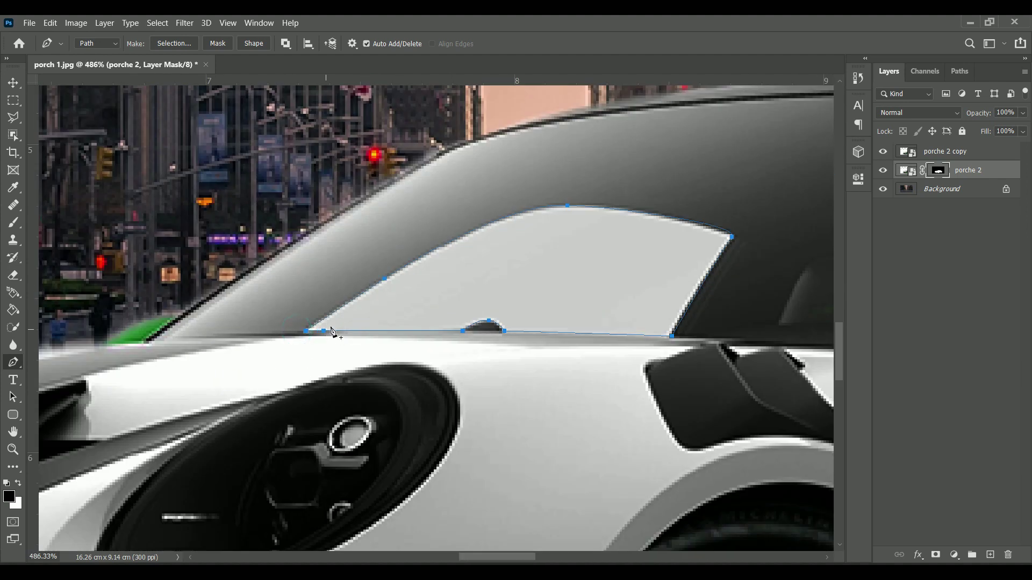
Convert the window path to a selection and copy it onto its own layer
right_click(543, 292)
click(570, 322)
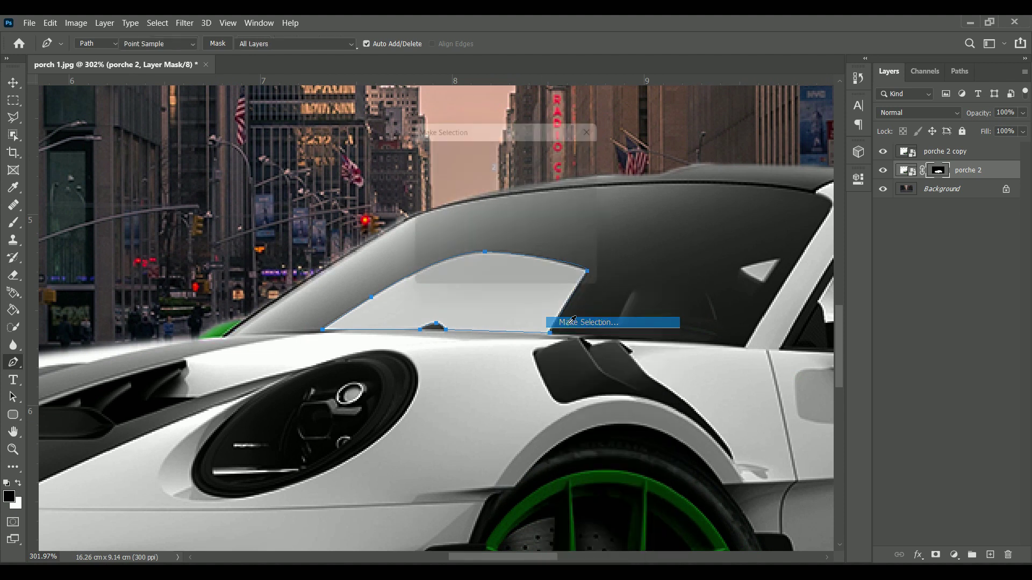
click(600, 154)
right_click(492, 271)
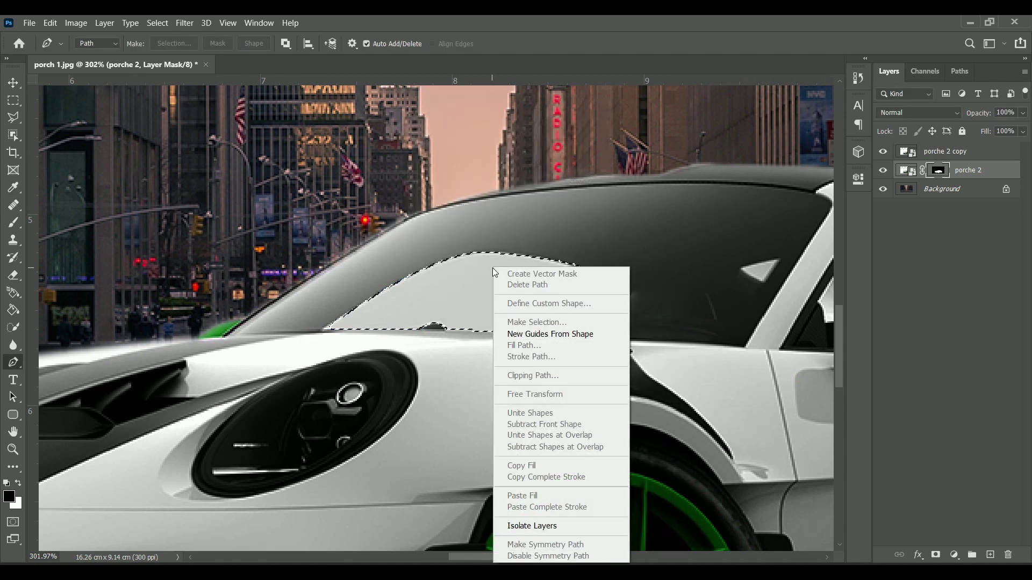
right_click(10, 104)
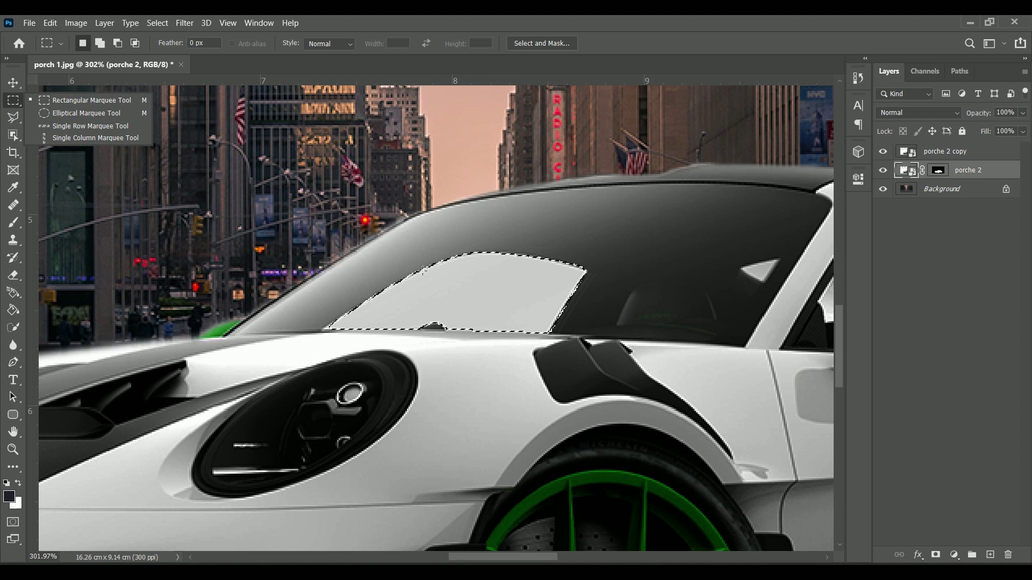
right_click(479, 297)
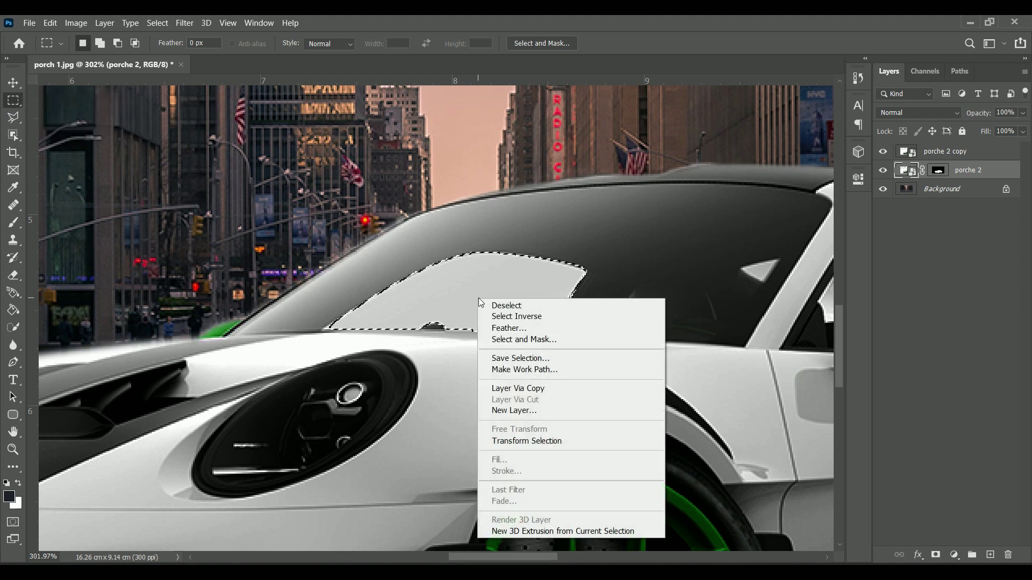
click(505, 389)
Check the copied Layer 1, reload the window selection, and brush it out of porche 2's mask
click(883, 189)
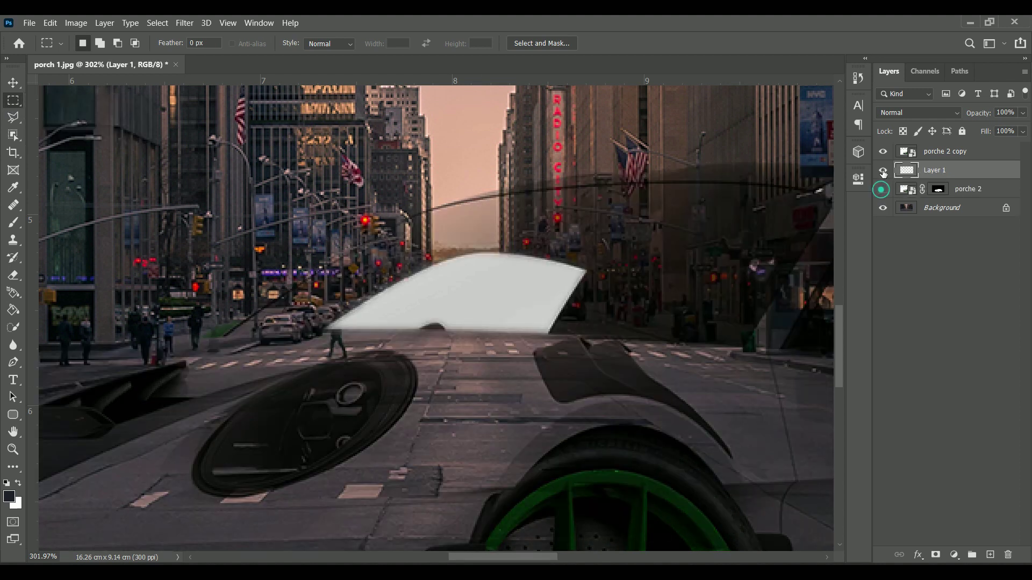
click(883, 171)
click(883, 189)
click(883, 170)
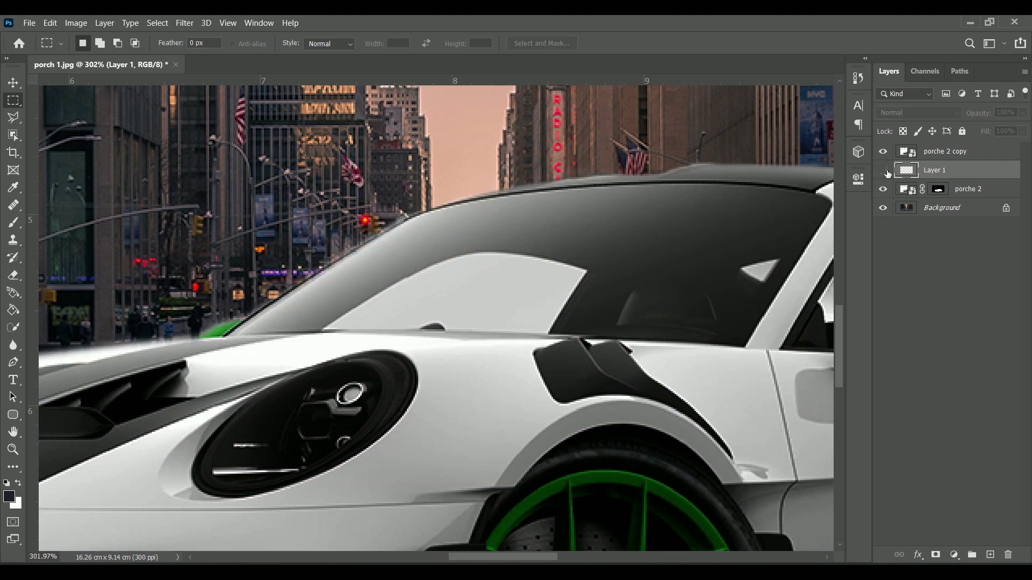
click(885, 170)
ctrl+click(907, 171)
click(939, 190)
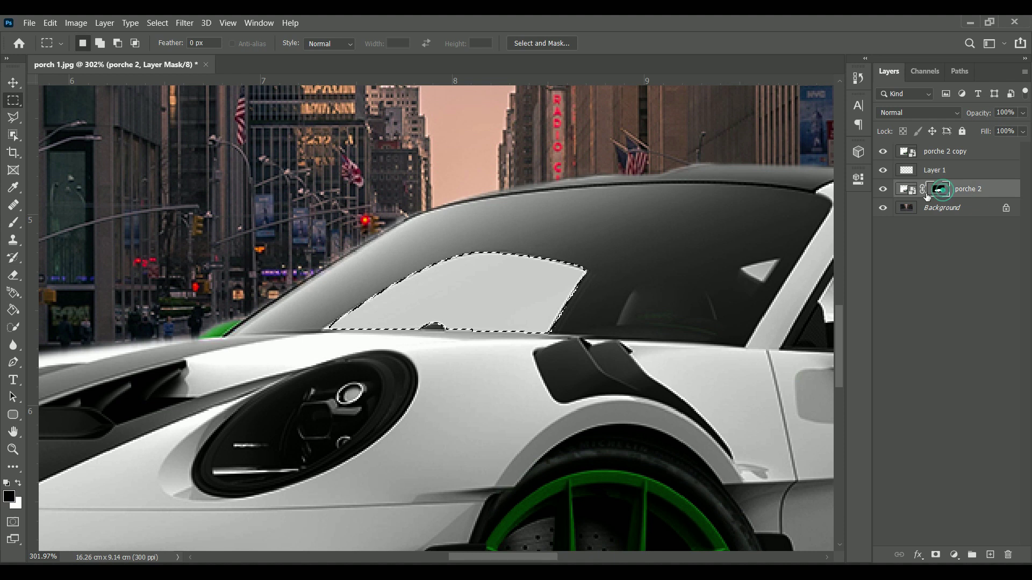
click(13, 276)
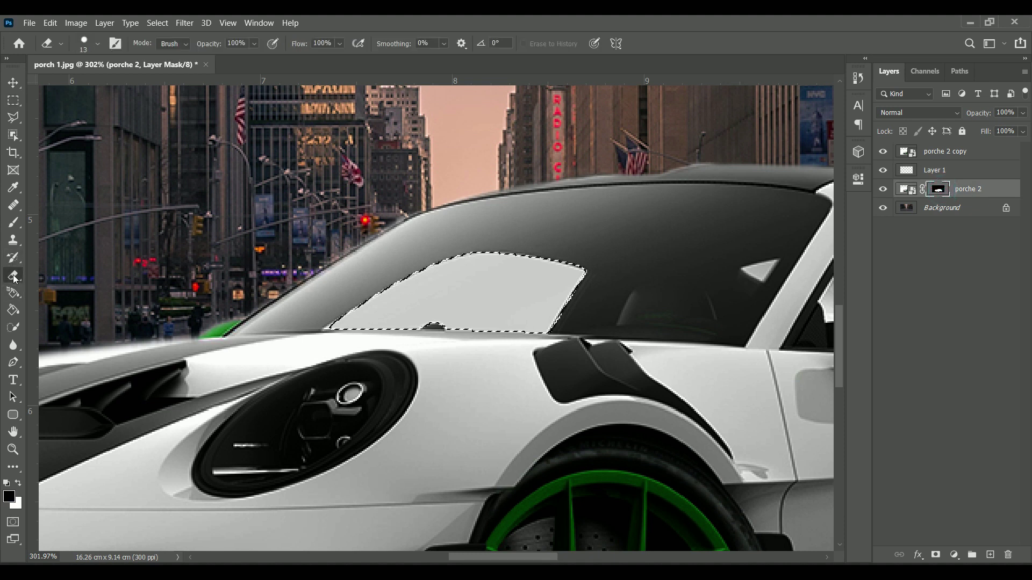
click(13, 222)
drag(364, 342, 376, 342)
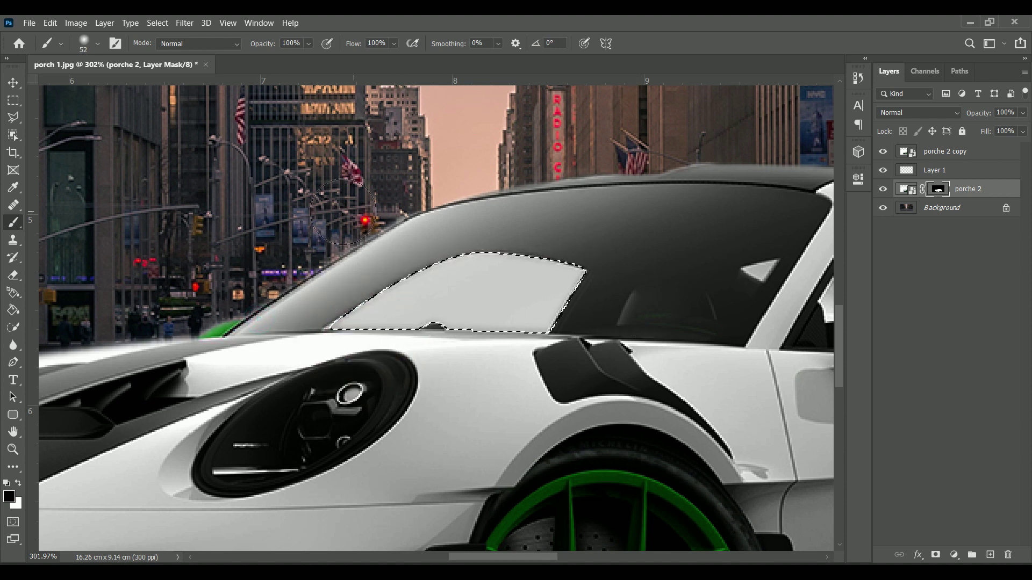
Set Layer 1's opacity to 50% and drop the selection
click(939, 177)
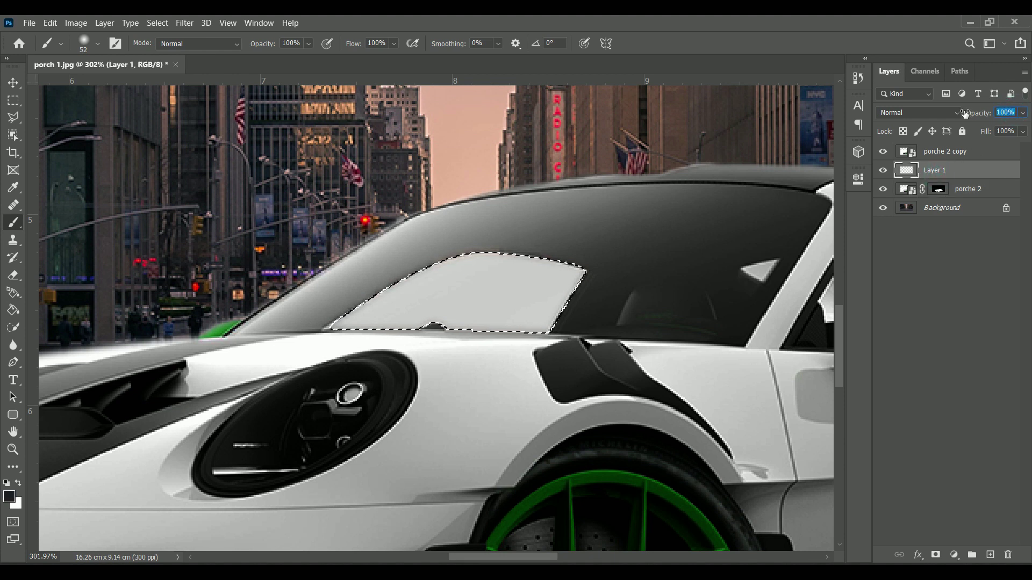
text(50)
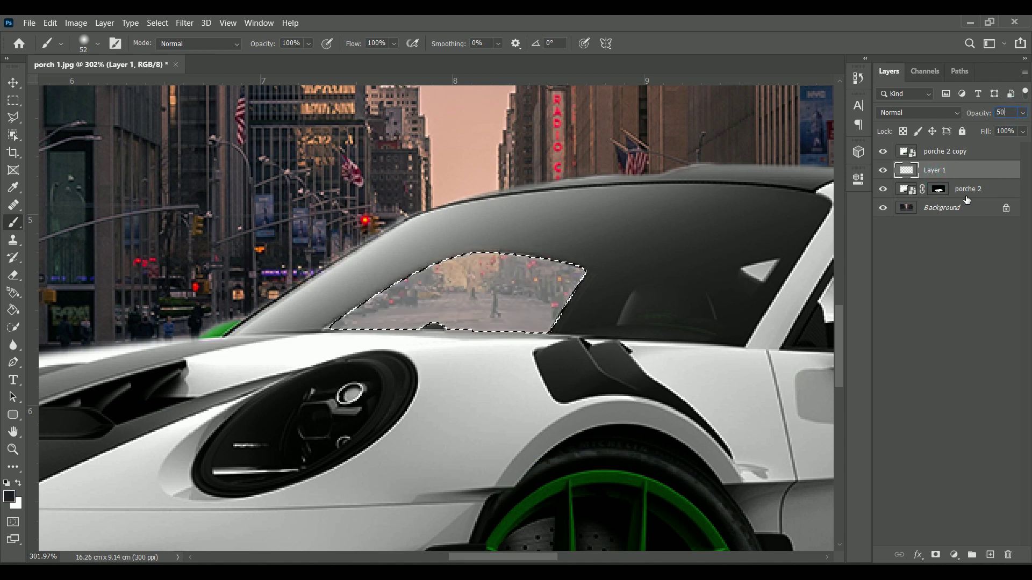
key(ctrl+d)
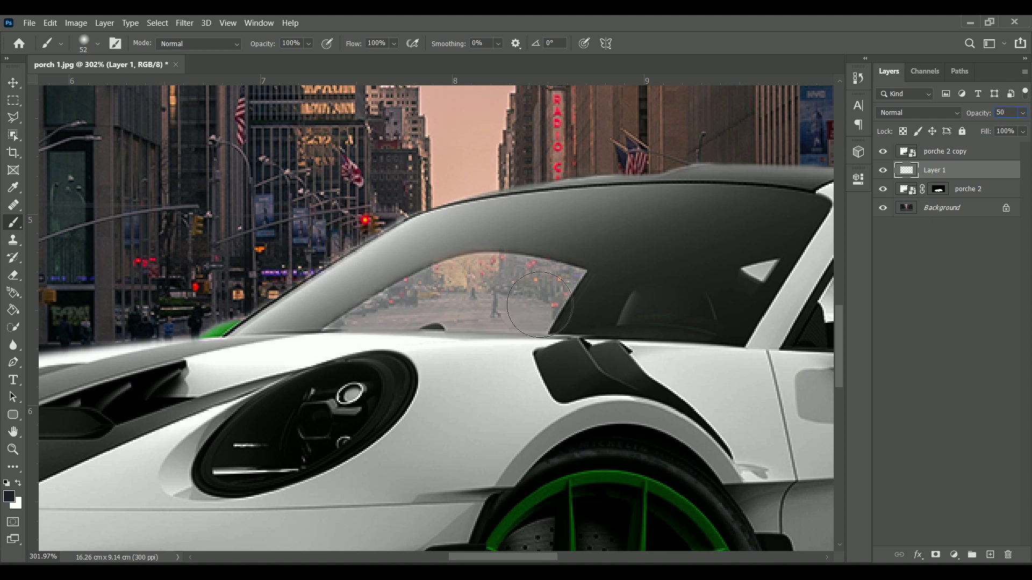
click(894, 298)
key(ctrl+0)
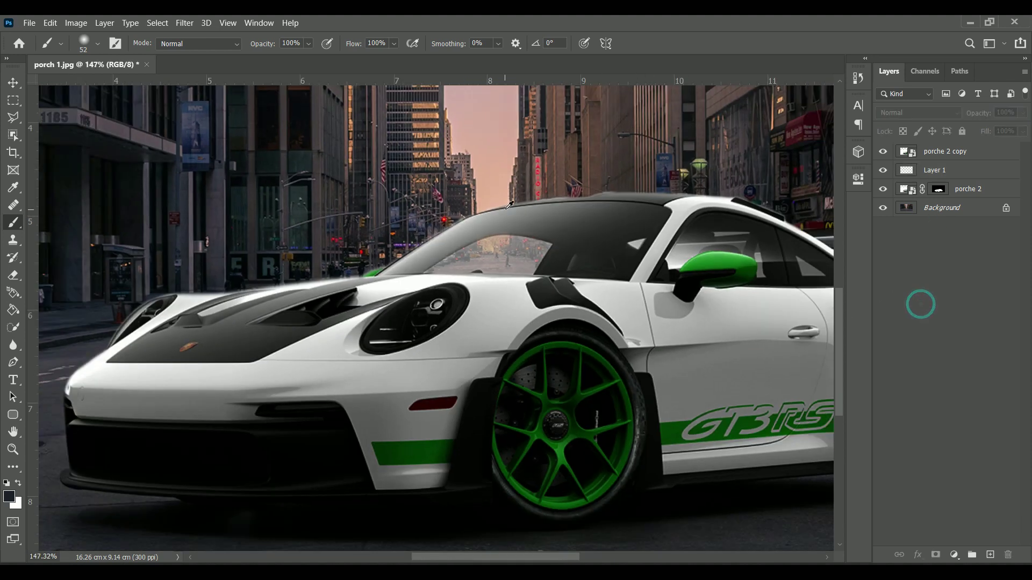
scroll(637, 247, up, 1)
scroll(637, 247, up, 4)
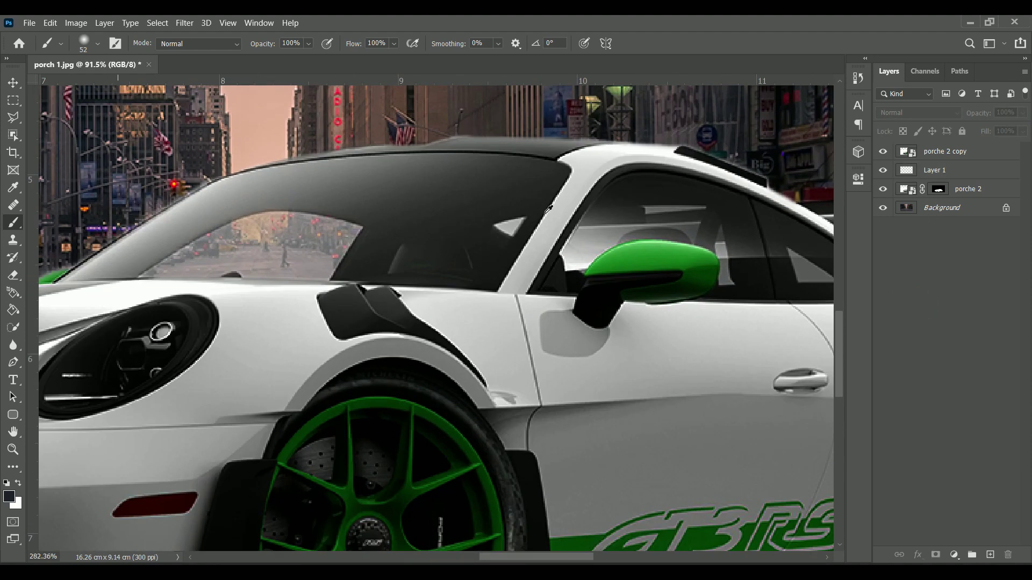
click(939, 191)
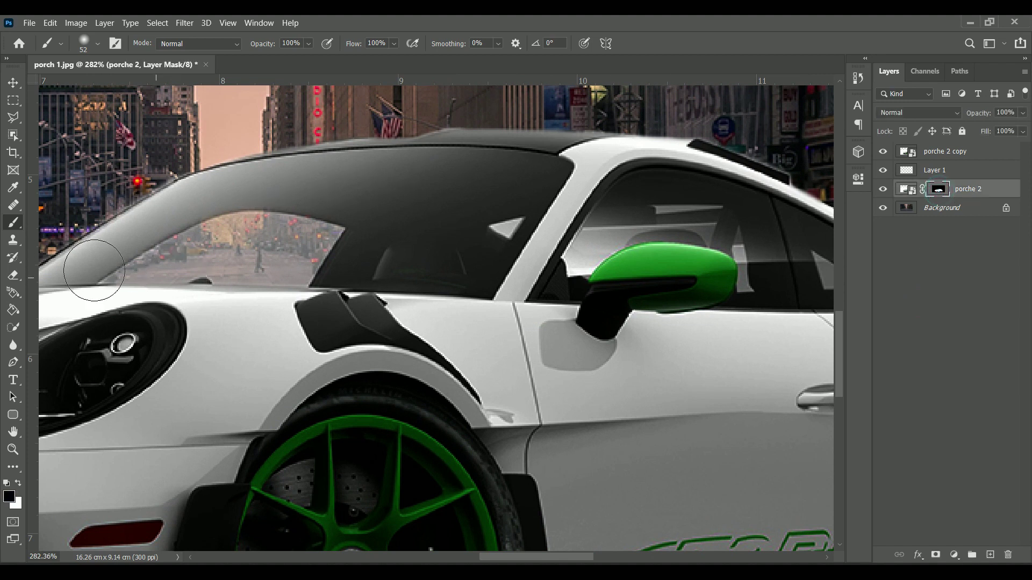
drag(418, 300, 523, 303)
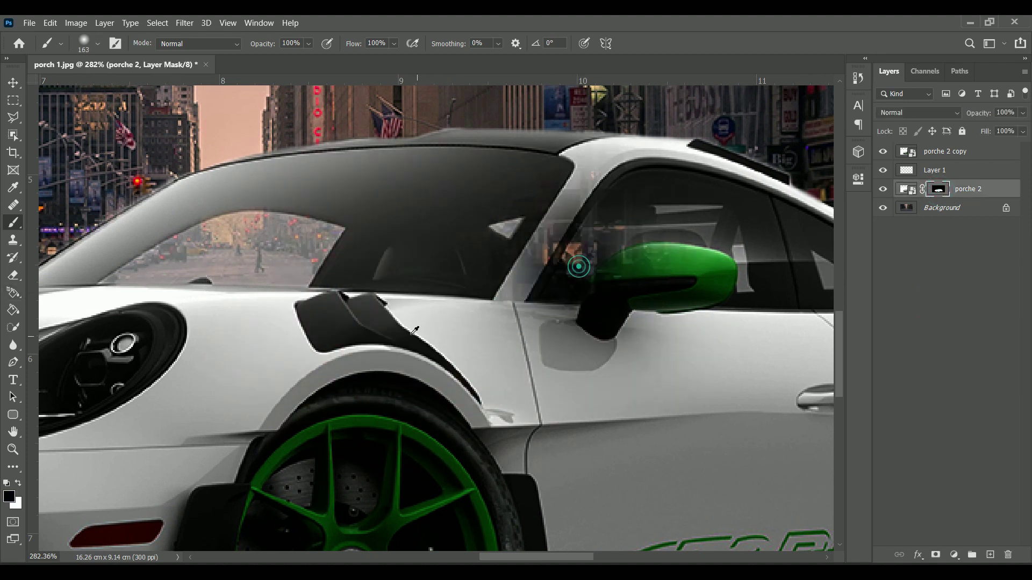
scroll(556, 280, down, 2)
alt+right_click(494, 260)
click(569, 243)
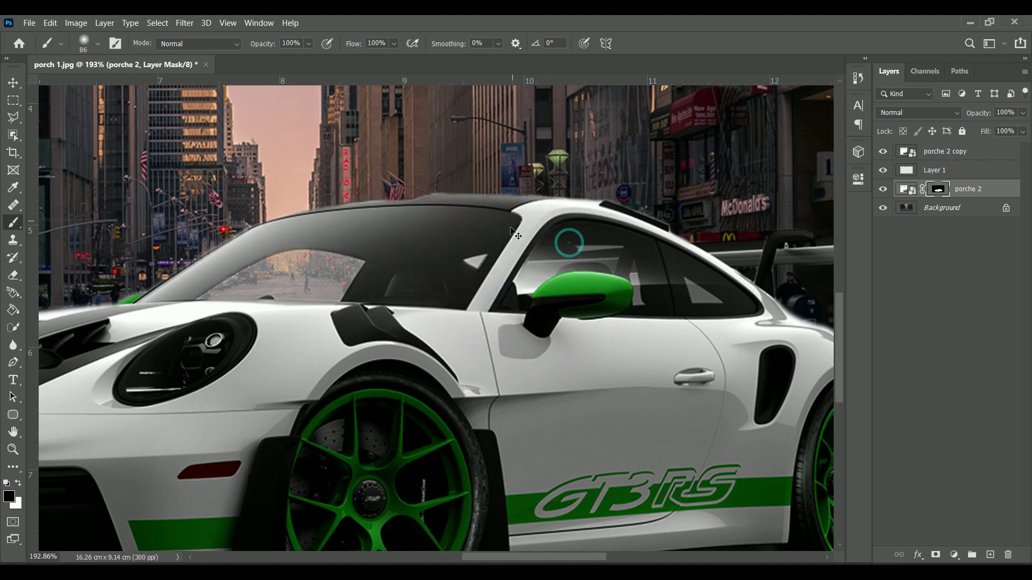
scroll(424, 306, down, 5)
scroll(408, 333, up, 3)
scroll(397, 354, down, 4)
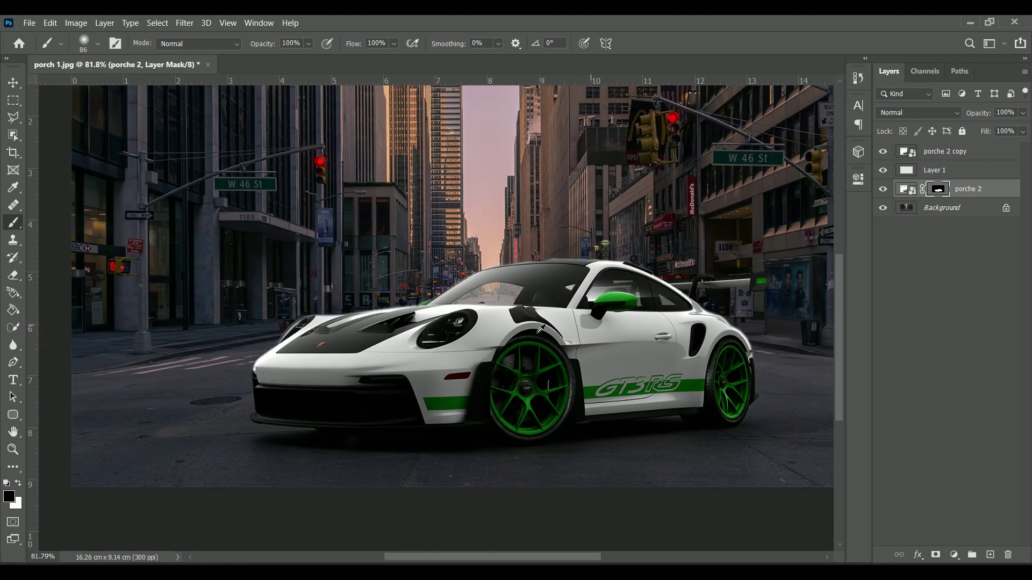
scroll(391, 371, up, 2)
click(882, 171)
click(883, 152)
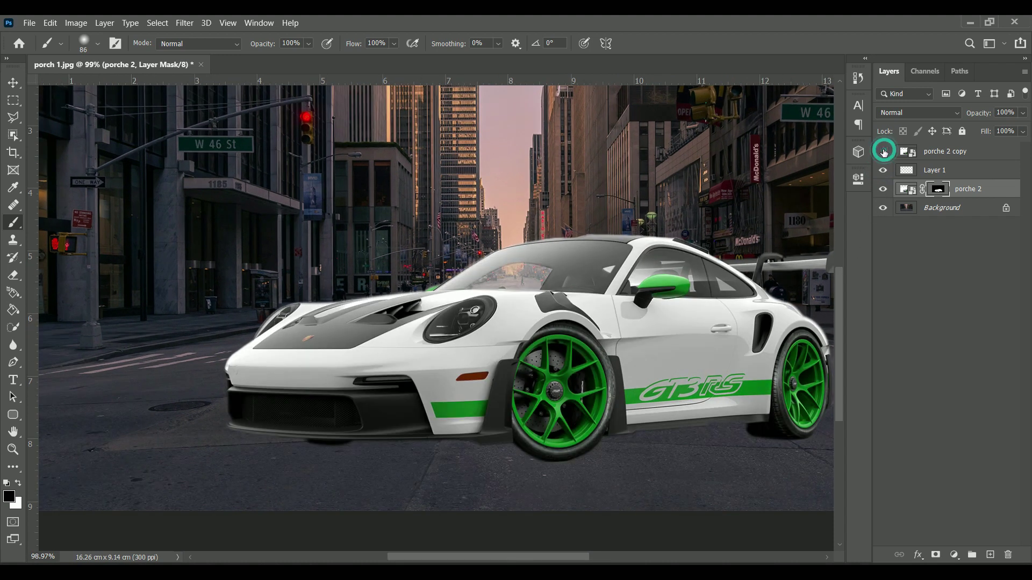
click(883, 152)
scroll(303, 443, down, 2)
scroll(302, 443, up, 1)
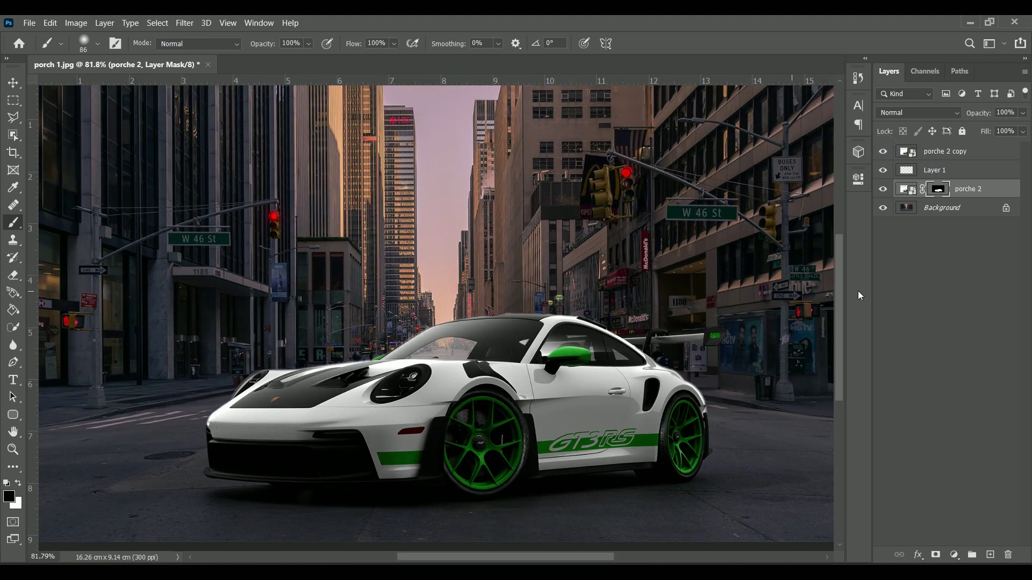
Try lower opacity values on porche 2 copy, then restore it to 100%
click(966, 152)
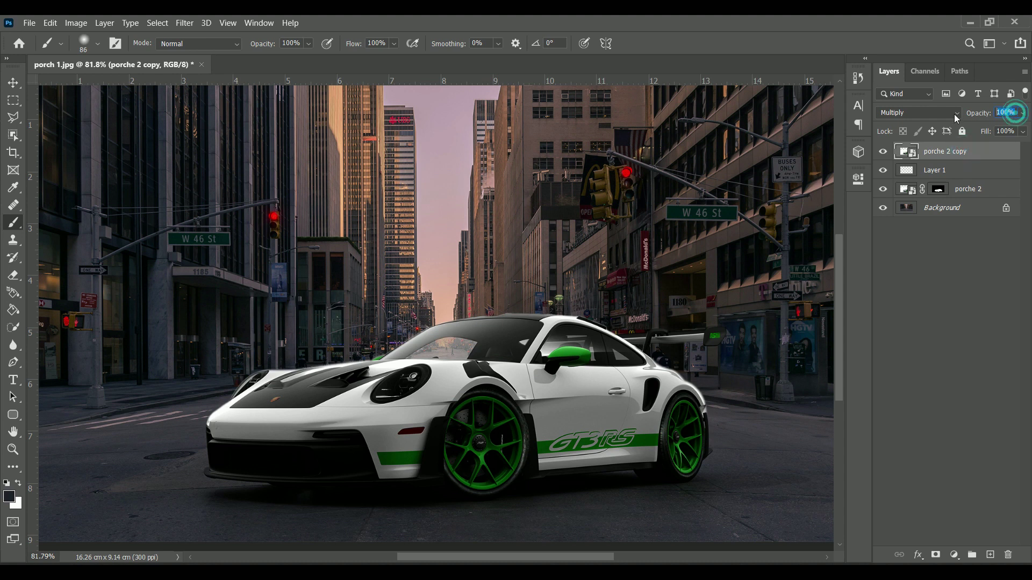
text(50)
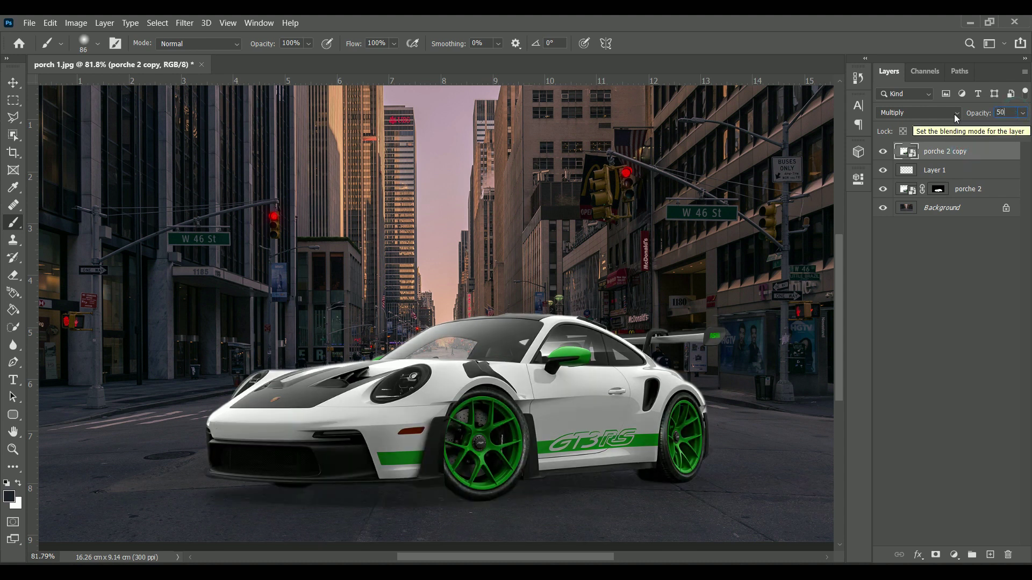
key(BackSpace)
text(5)
key(Return)
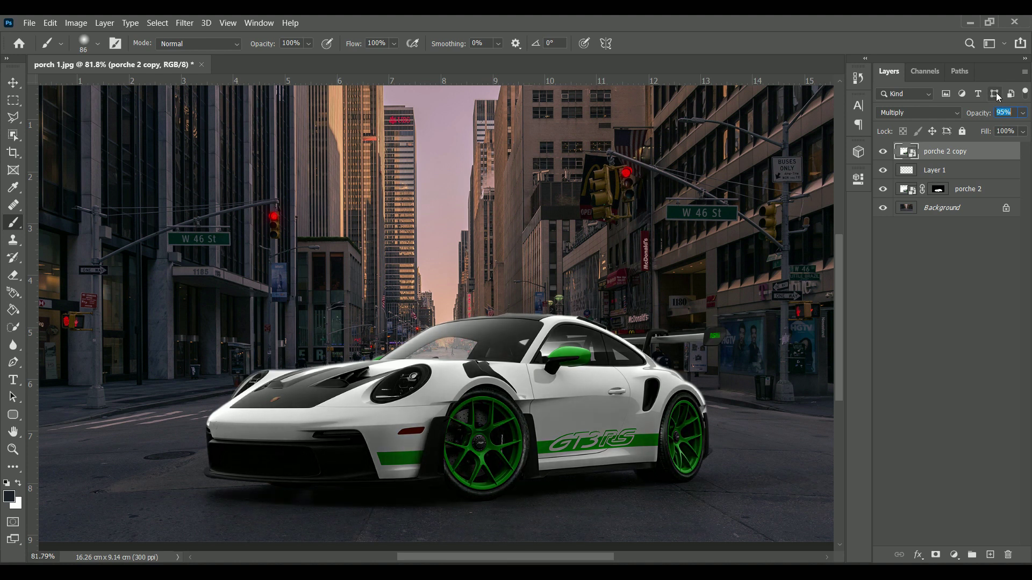
text(100)
key(Return)
click(960, 345)
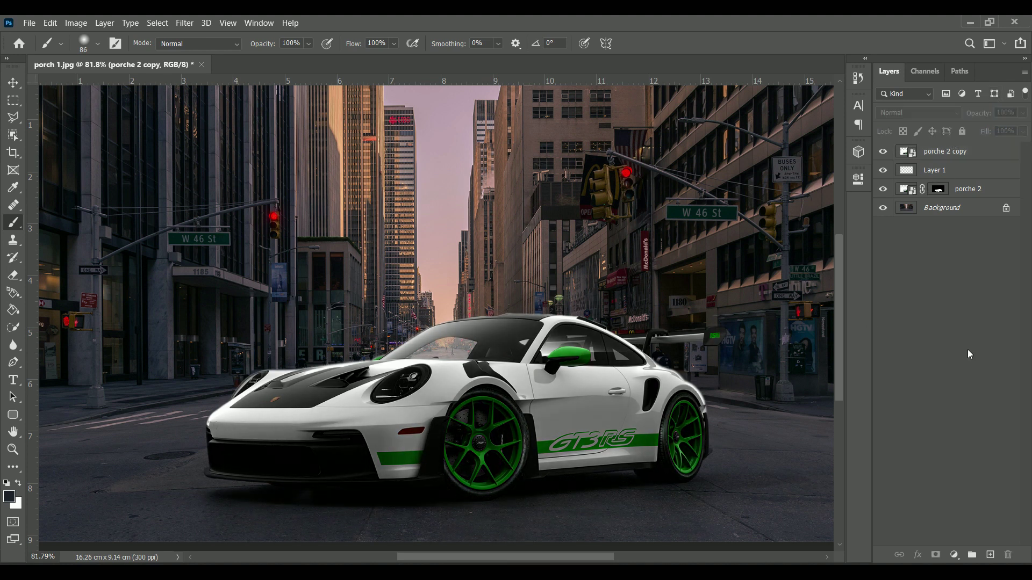
click(945, 152)
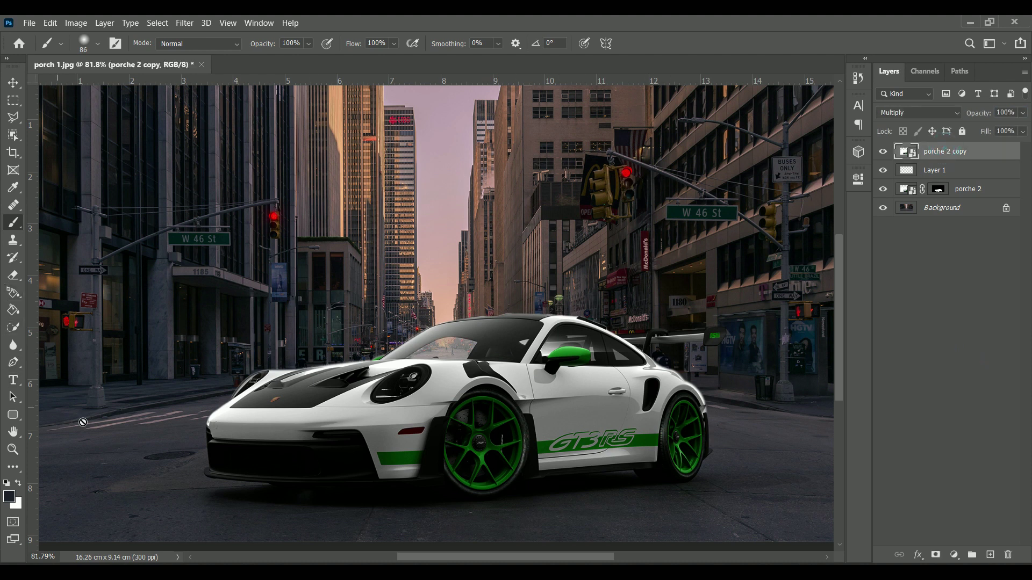
Add a layer mask to porche 2 copy and set the brush to 20% opacity
click(935, 554)
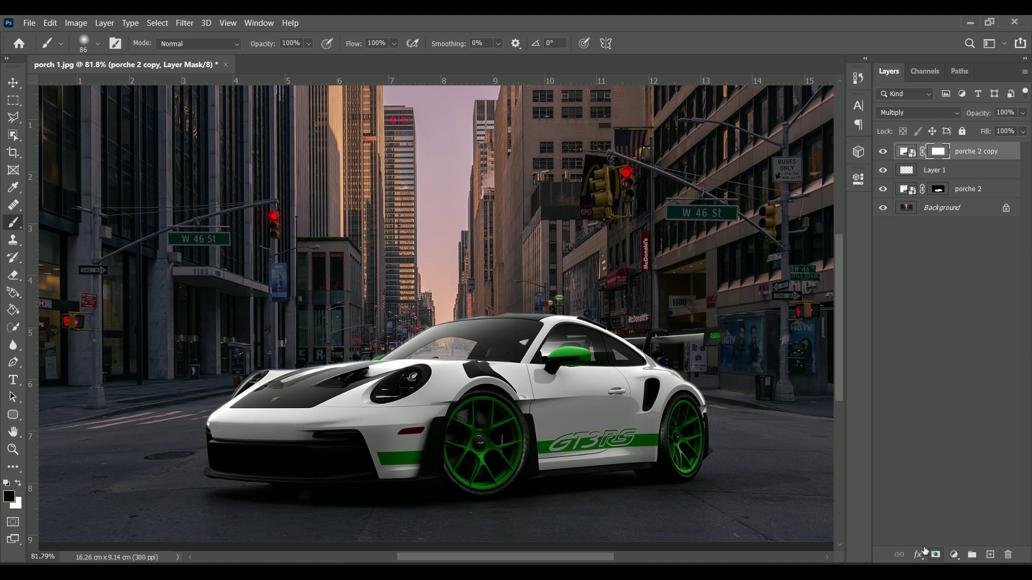
drag(516, 404, 538, 403)
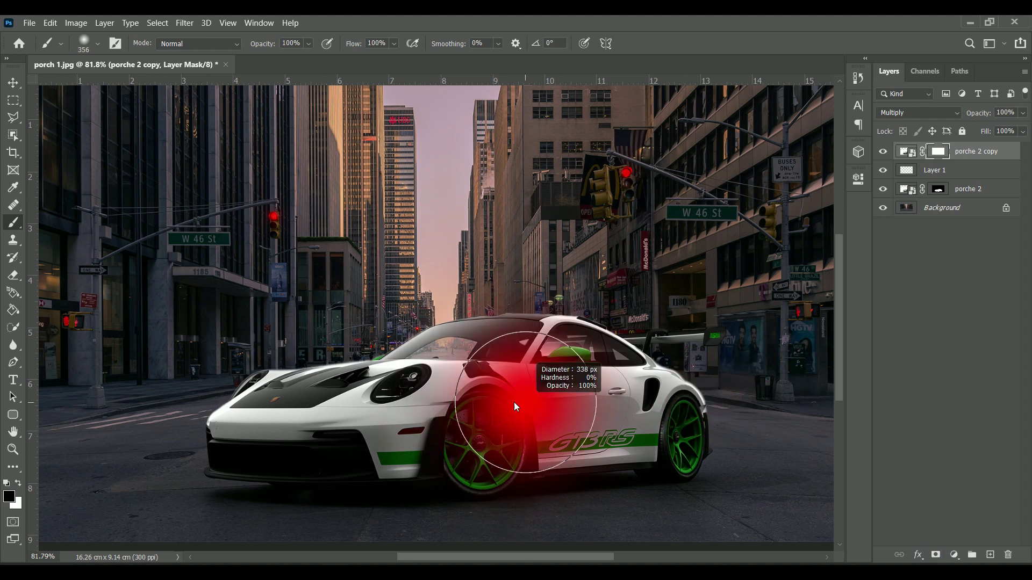
double_click(298, 42)
text(20)
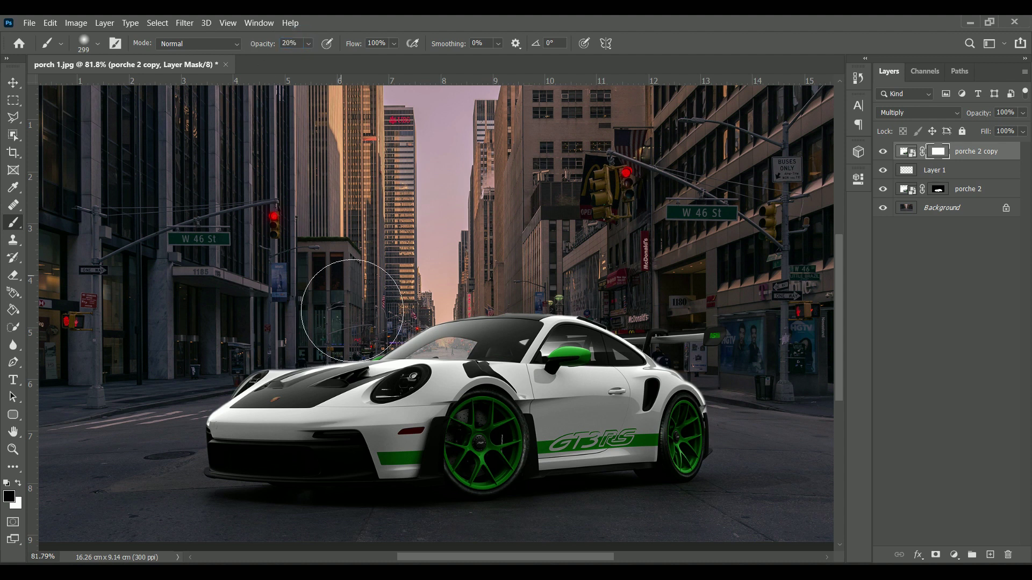
click(411, 383)
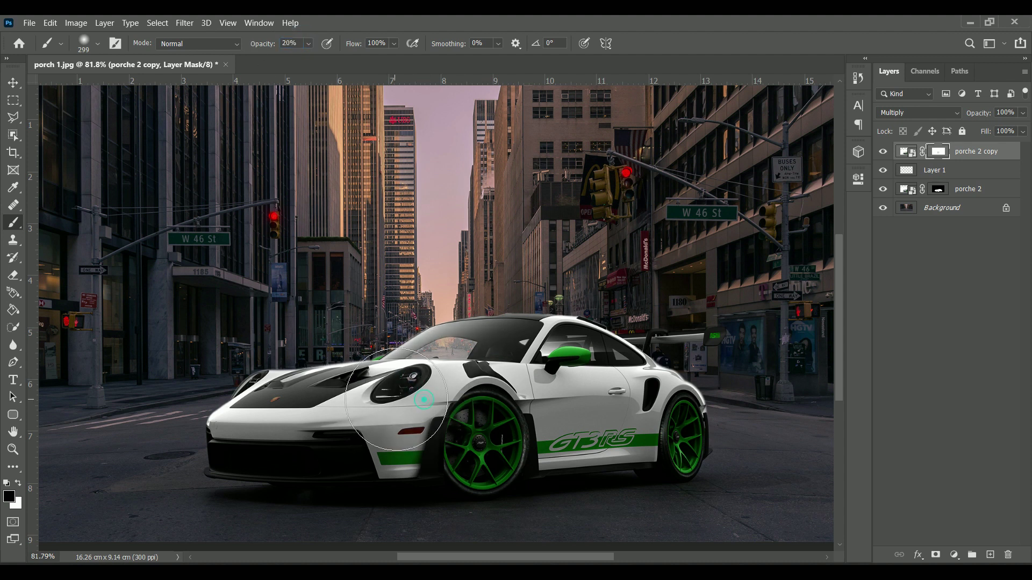
drag(411, 383, 237, 402)
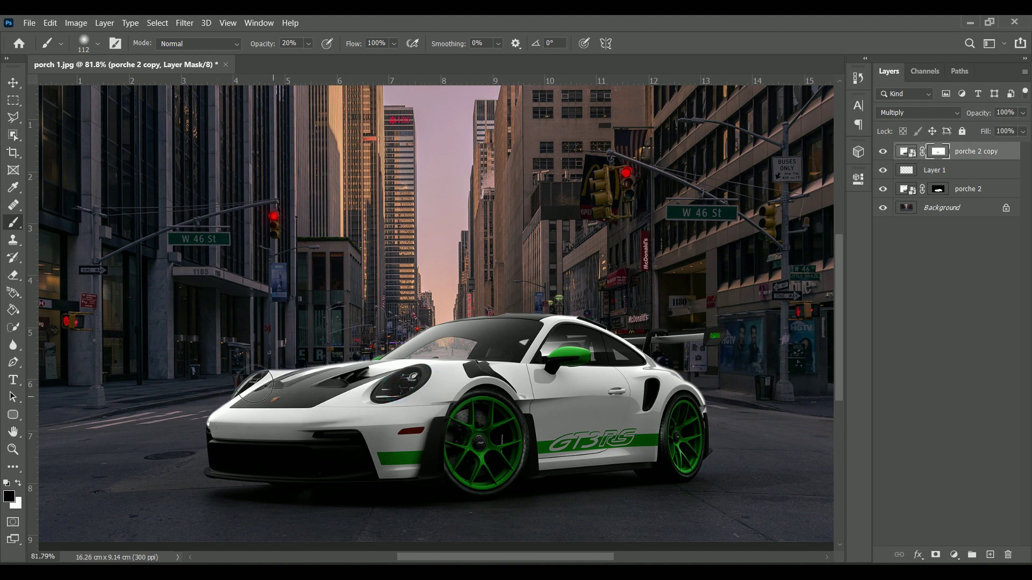
Paint soft strokes over the hood, front fender, doors and rear side window
mouse_move(260, 375)
mouse_down()
mouse_move(259, 406)
mouse_move(334, 411)
mouse_up()
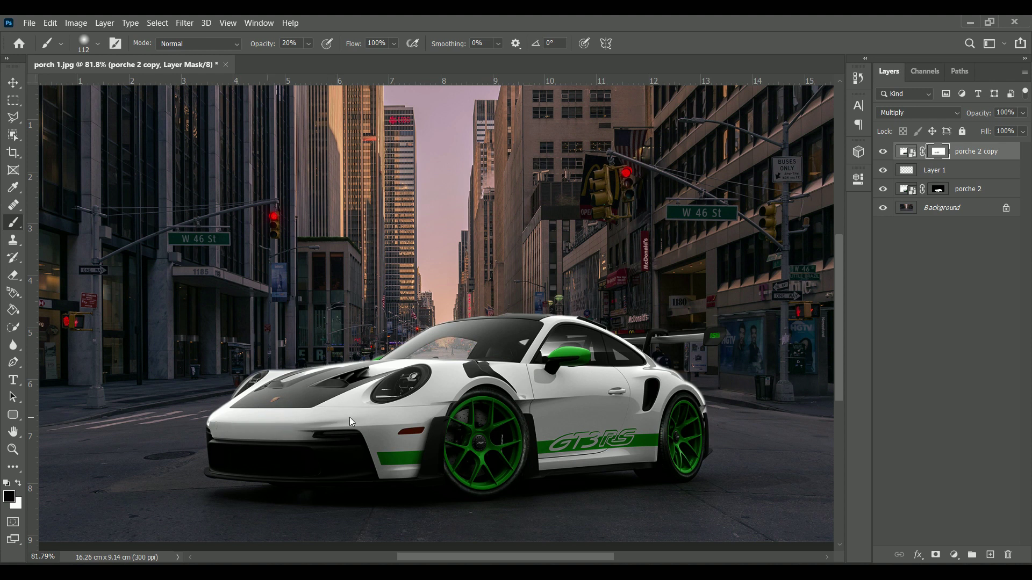
drag(395, 426, 409, 425)
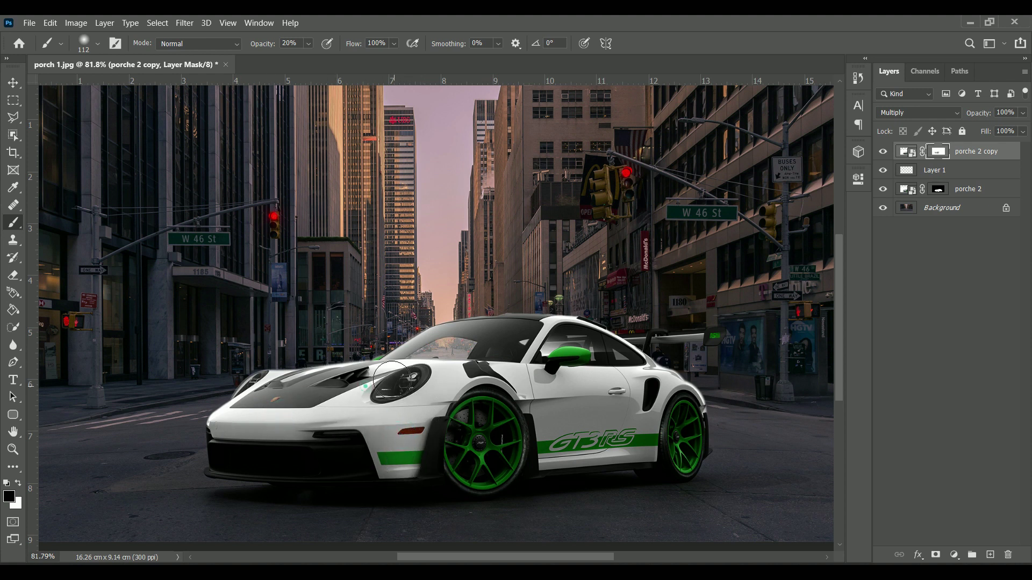
drag(507, 388, 613, 388)
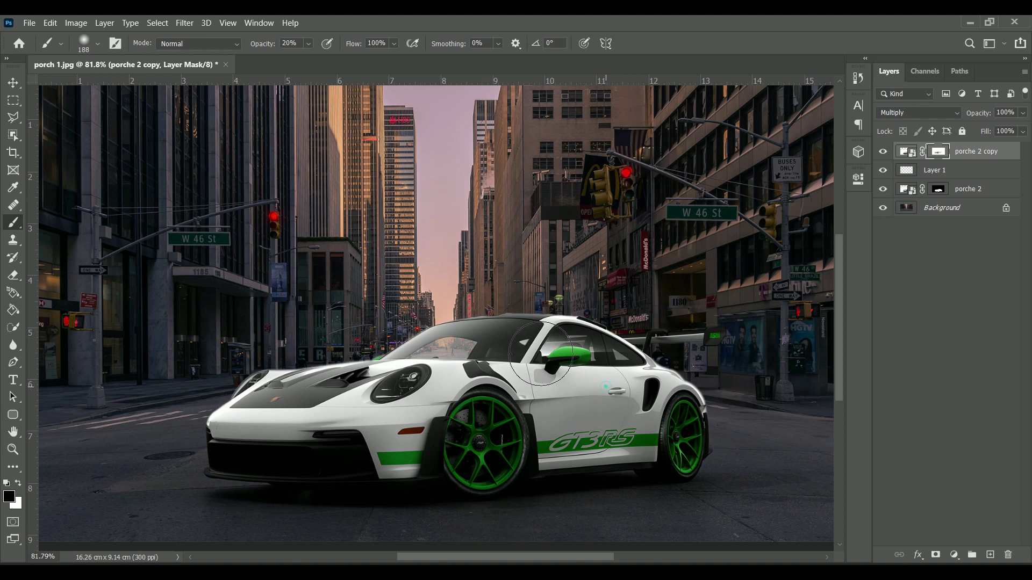
mouse_move(597, 410)
mouse_down()
mouse_move(483, 441)
mouse_move(493, 429)
mouse_up()
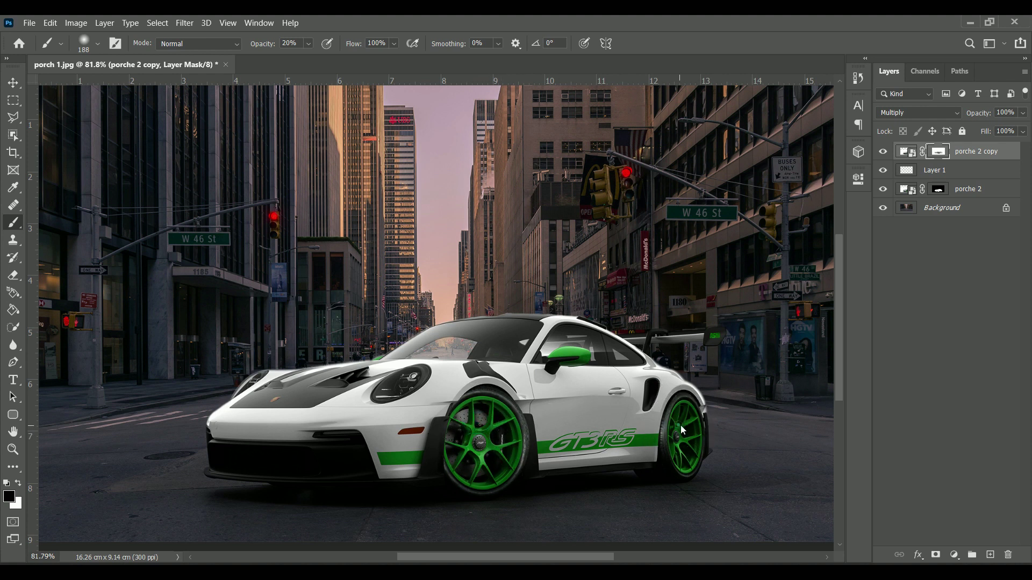
drag(664, 423, 616, 404)
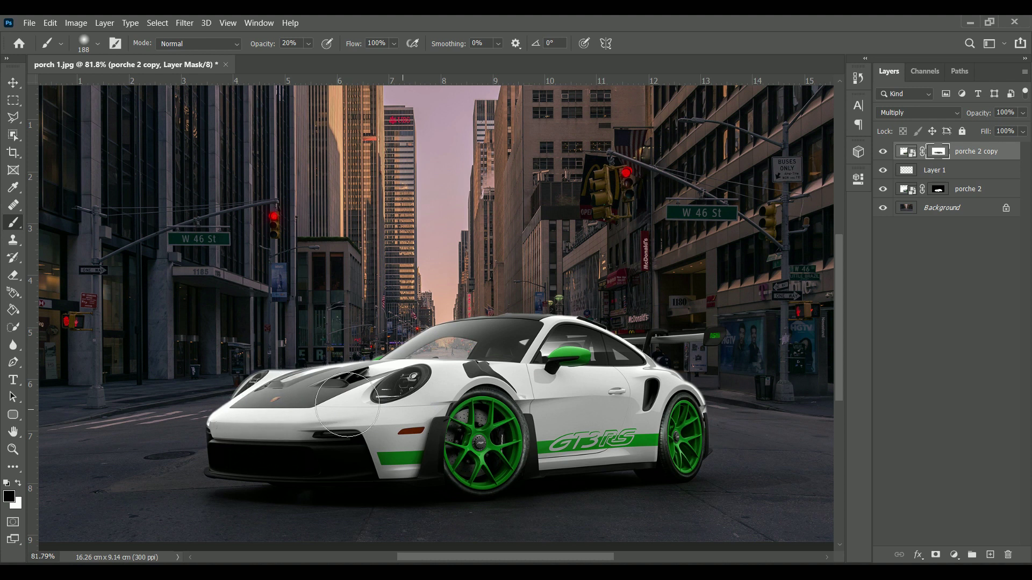
drag(483, 403, 576, 417)
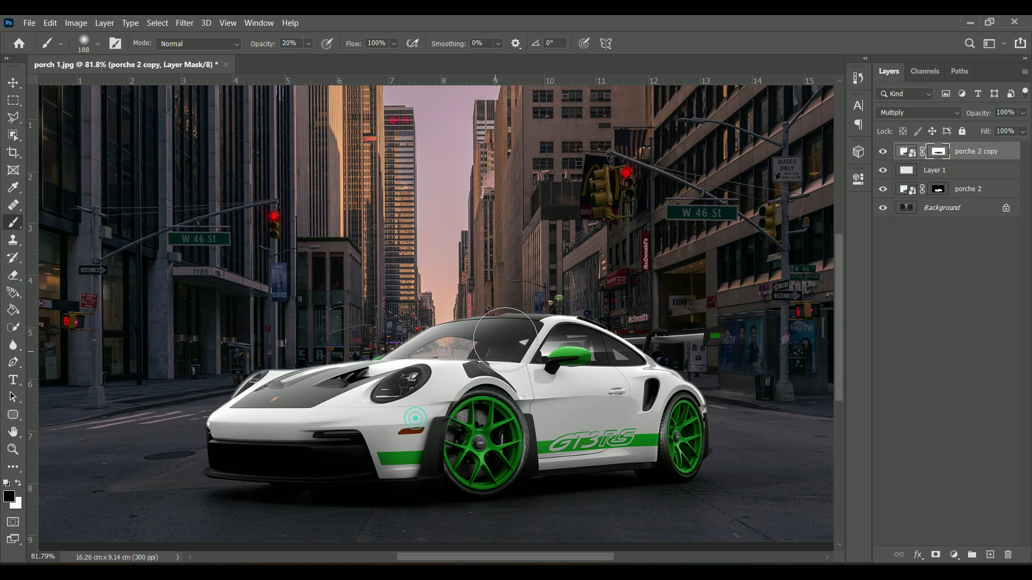
mouse_move(524, 340)
mouse_down()
mouse_move(593, 356)
mouse_move(610, 375)
mouse_up()
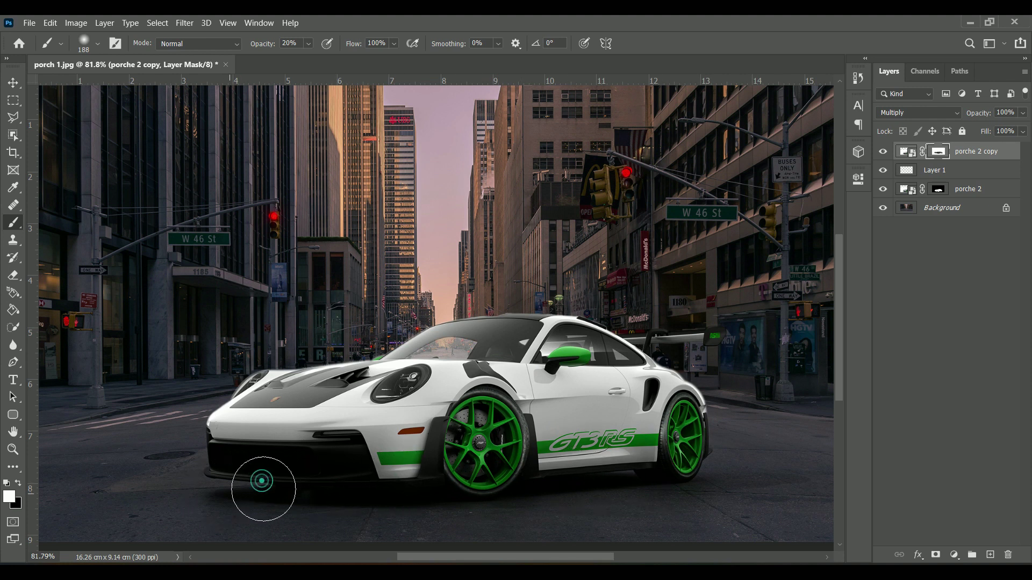
click(288, 463)
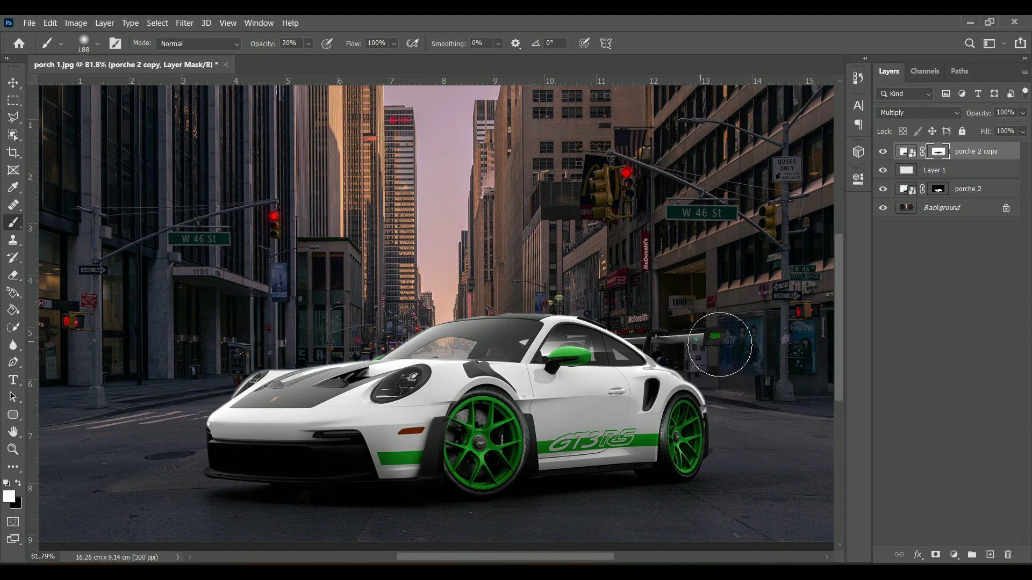
Select porche 2, Layer 1 and porche 2 copy, then stamp them into Layer 2 with Ctrl+Alt+Shift+E
scroll(421, 470, down, 5)
scroll(359, 437, up, 5)
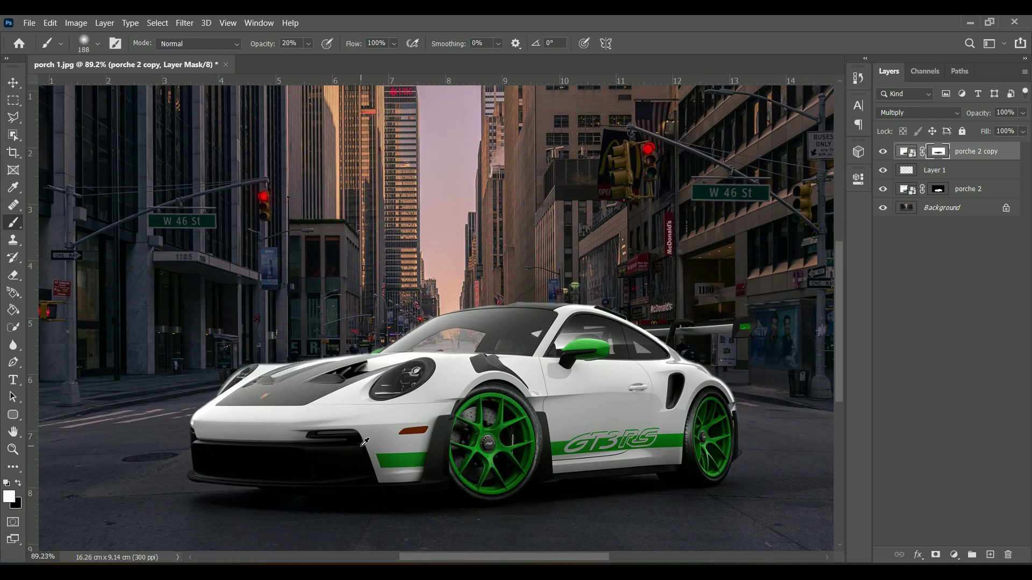
scroll(404, 376, down, 3)
scroll(405, 376, up, 2)
scroll(404, 376, down, 1)
scroll(716, 351, down, 1)
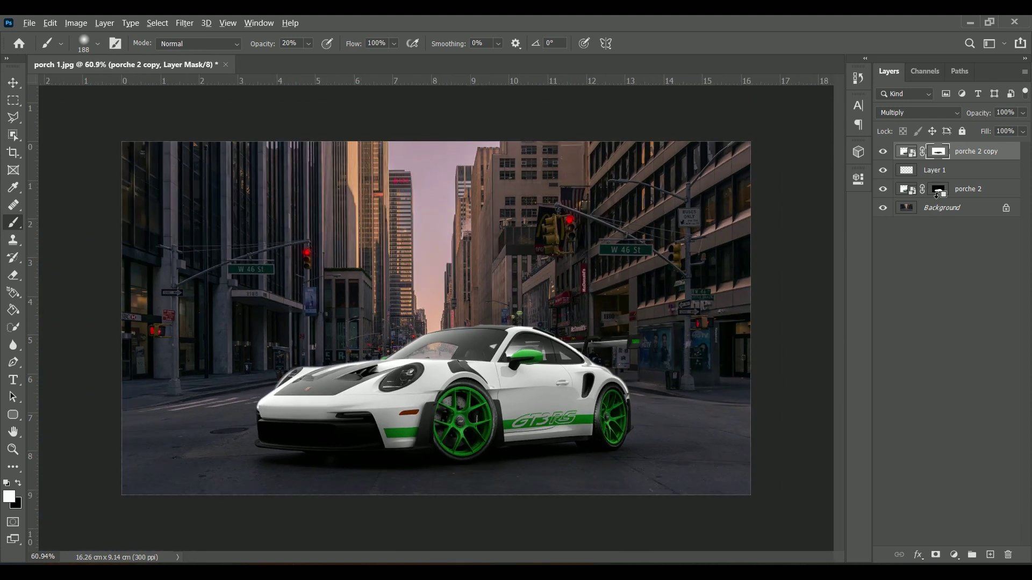
click(962, 190)
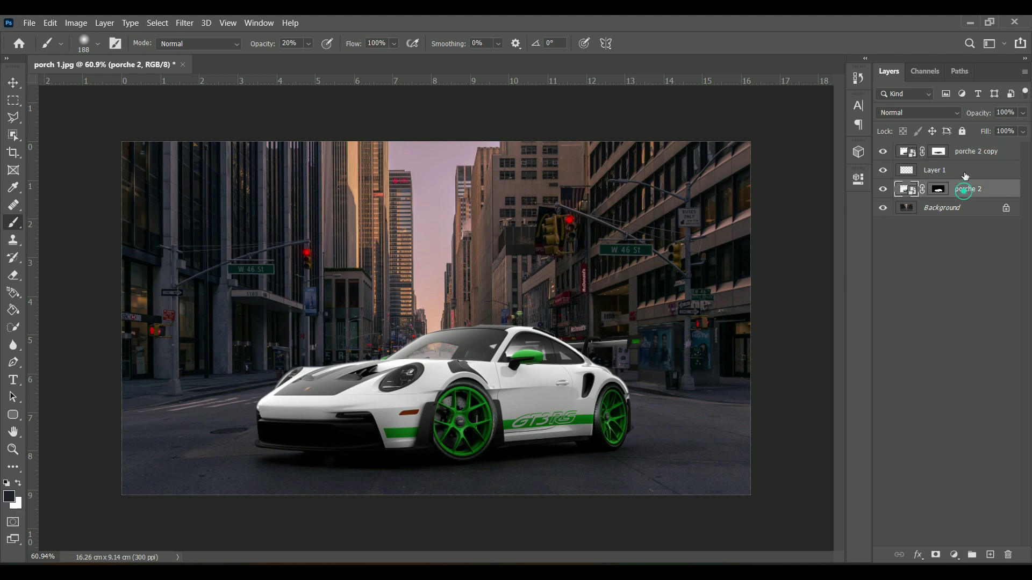
ctrl+click(961, 170)
ctrl+click(963, 156)
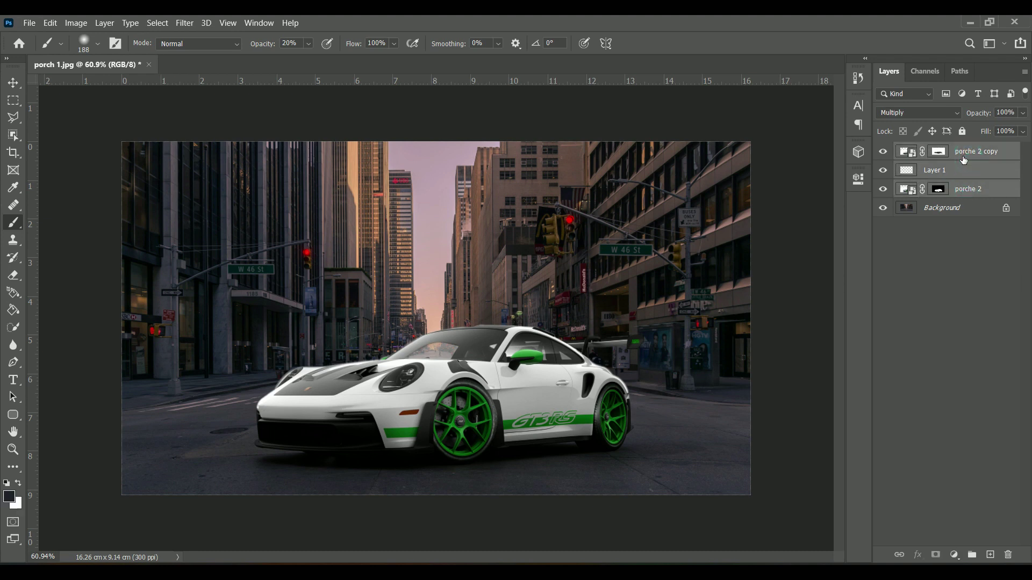
key(ctrl+shift+alt+e)
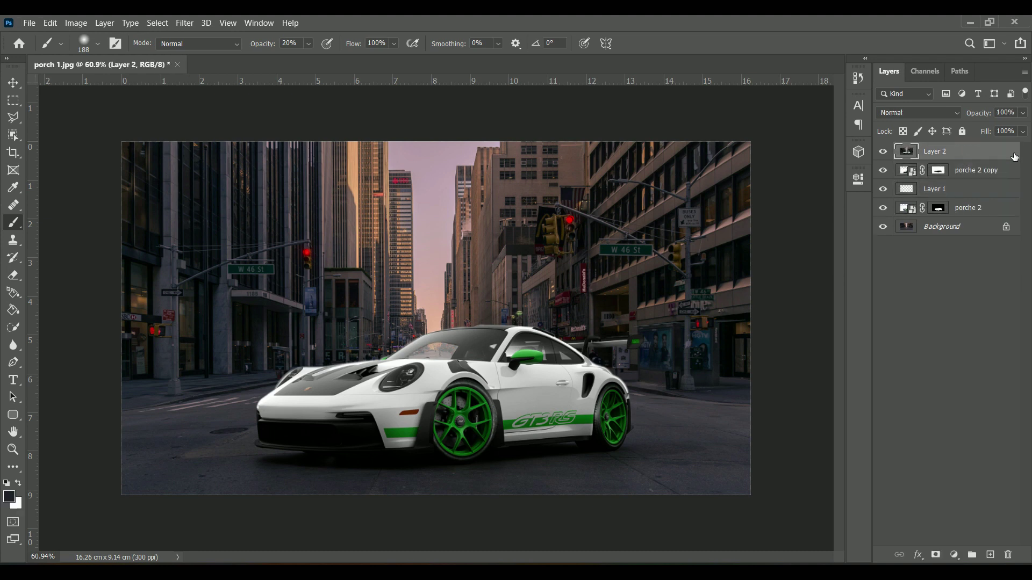
Apply a Camera Raw grade: Temperature -13, Contrast +33, Highlights -42, Texture +22
click(184, 22)
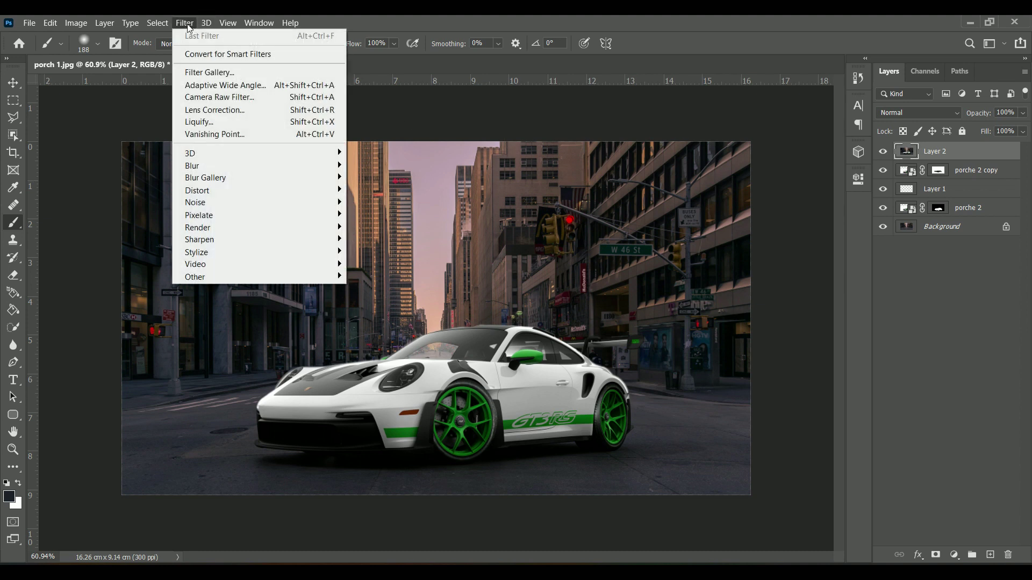
click(197, 95)
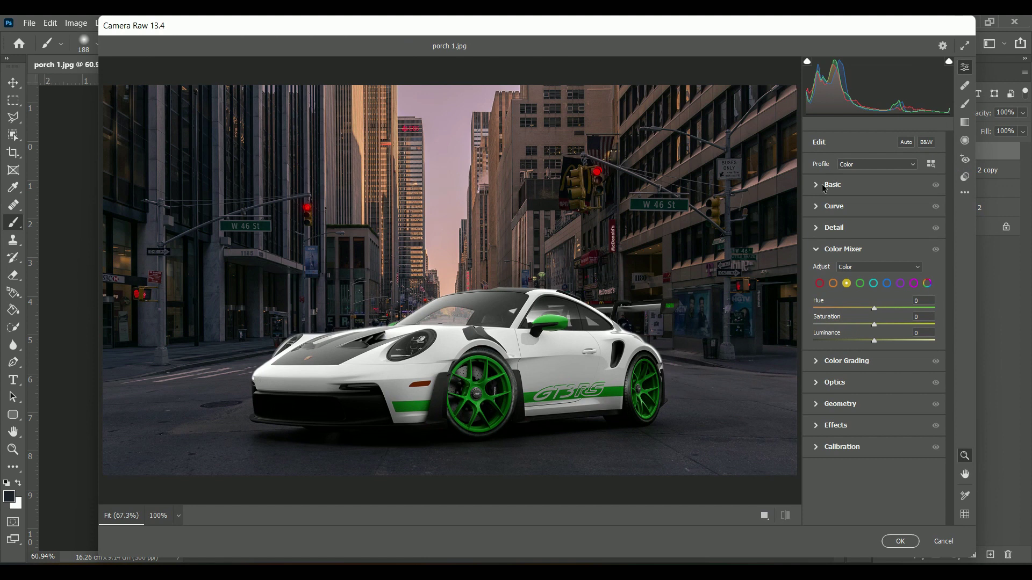
click(817, 186)
drag(874, 227, 865, 229)
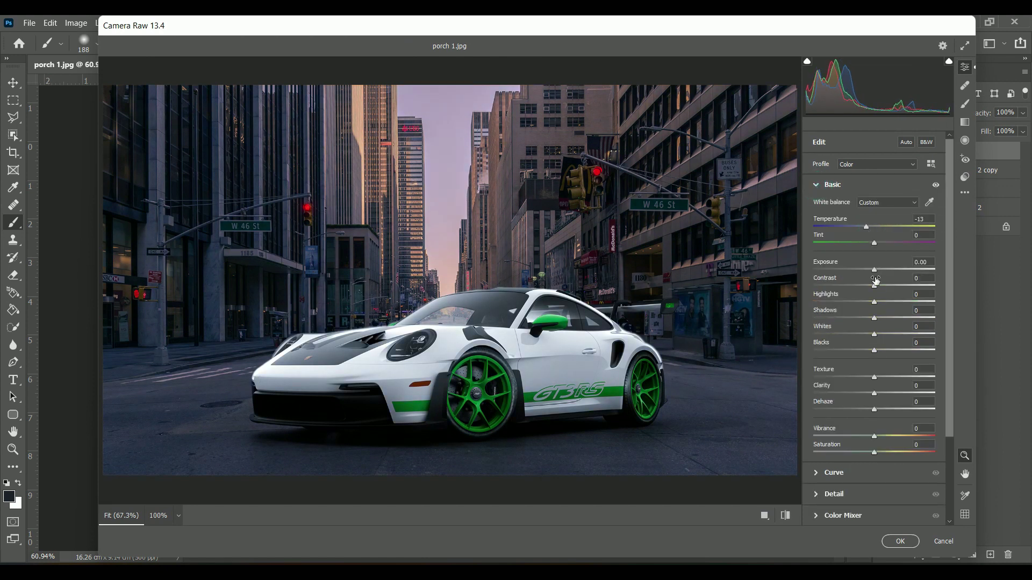
drag(877, 287, 891, 288)
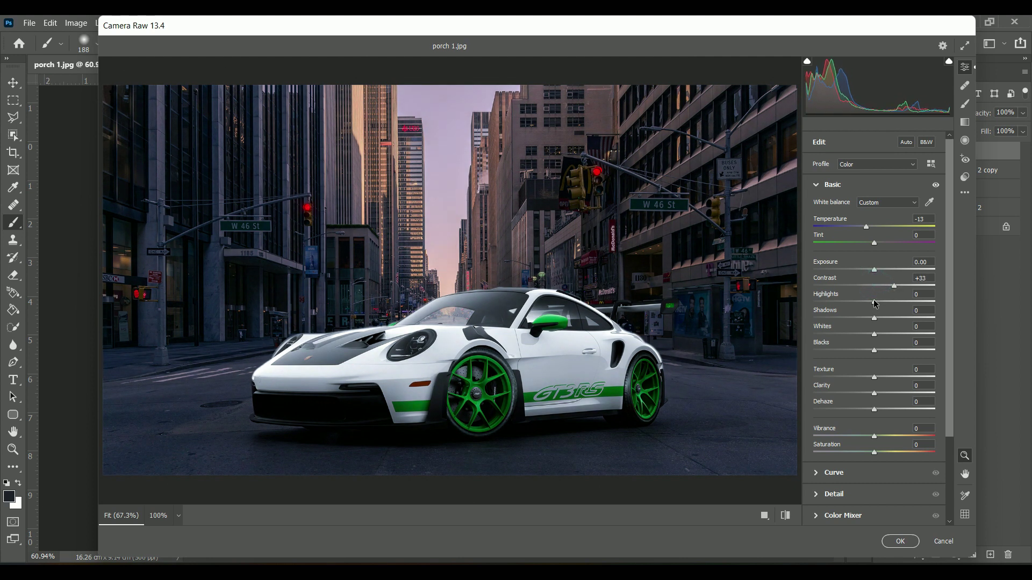
drag(874, 302, 846, 301)
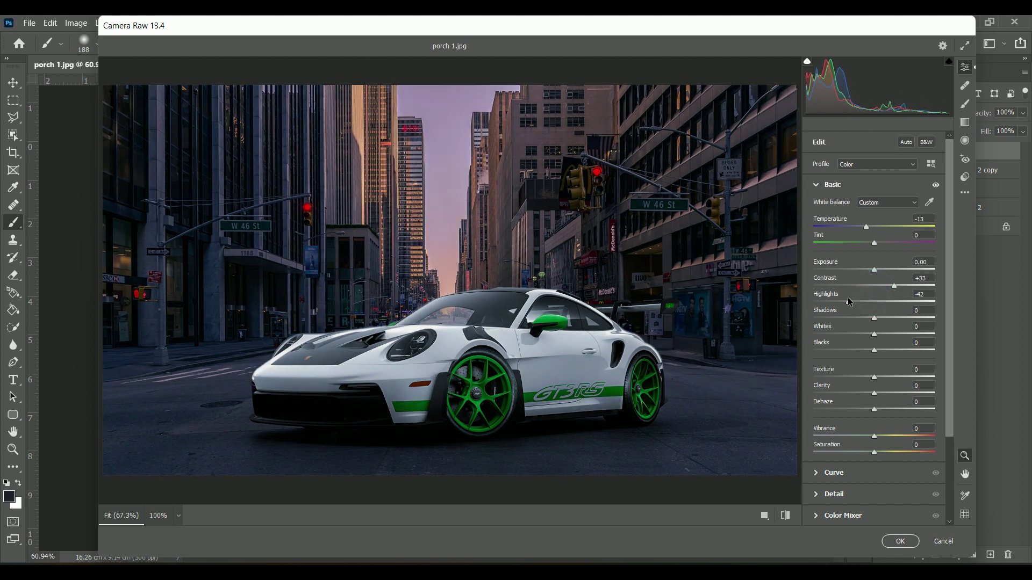
drag(881, 379, 886, 378)
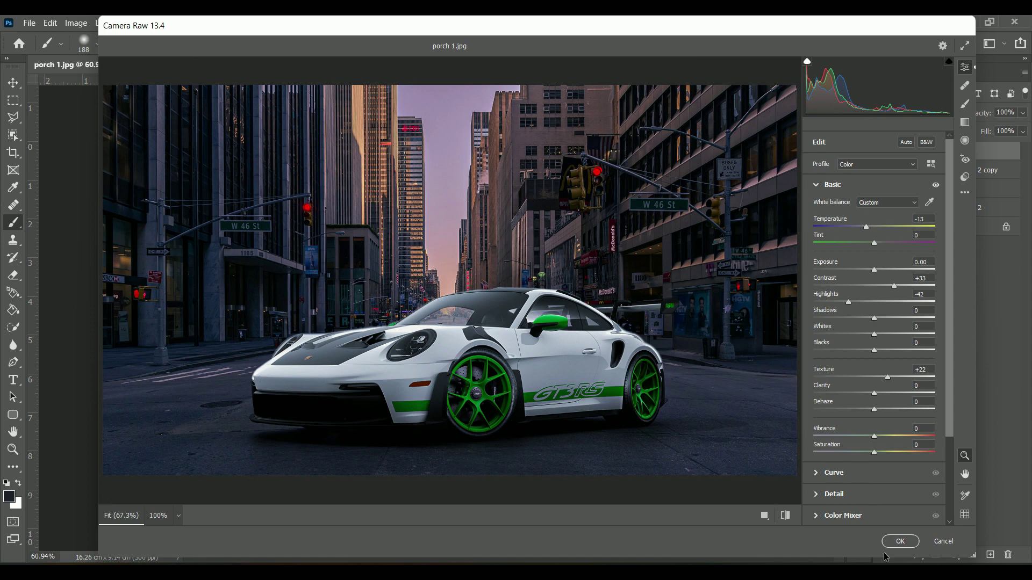
click(898, 541)
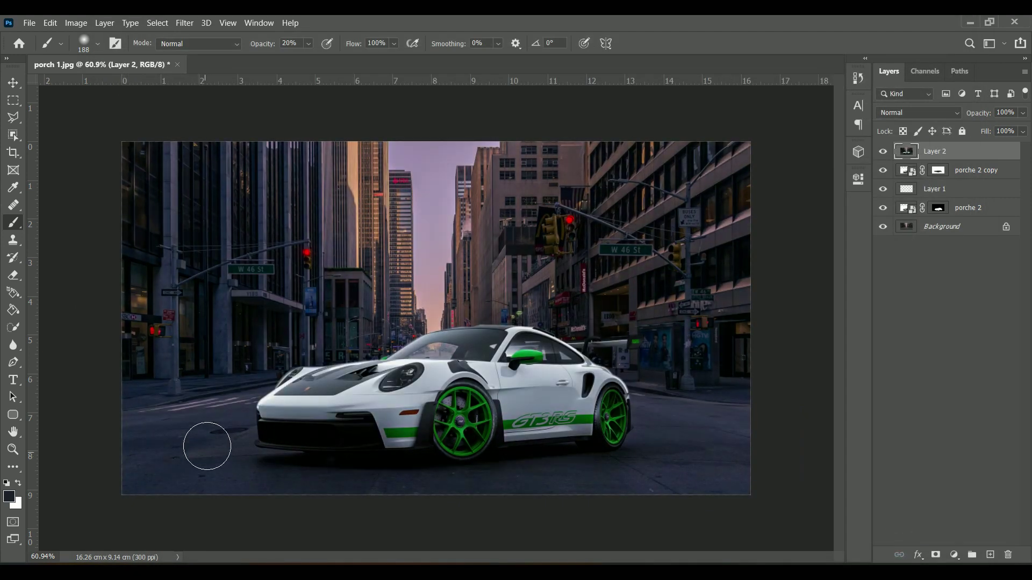
Add a new empty layer for the sky glow
scroll(406, 379, up, 5)
scroll(402, 381, down, 5)
scroll(402, 380, up, 5)
scroll(365, 361, down, 5)
scroll(364, 361, down, 2)
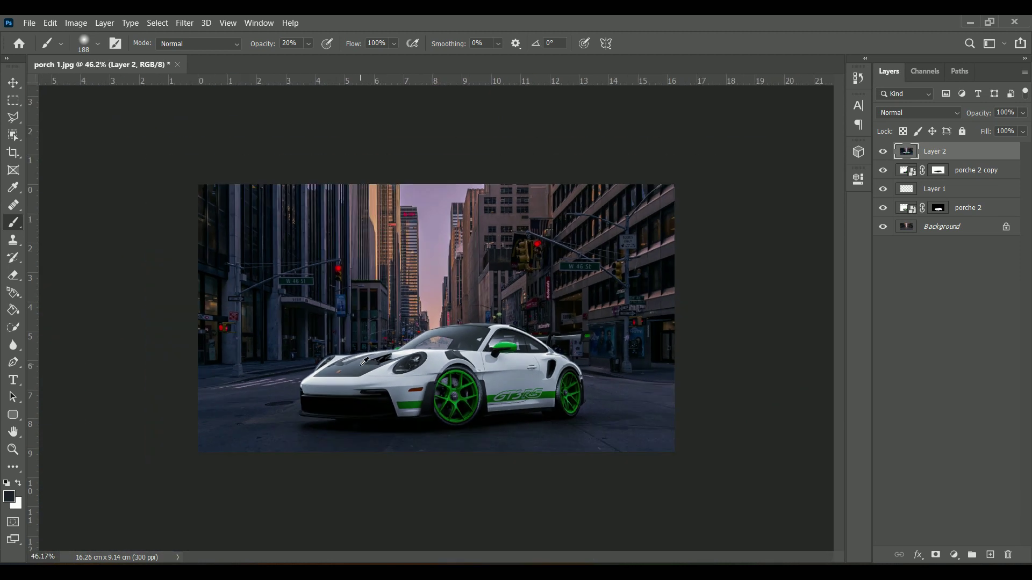
scroll(365, 361, up, 3)
scroll(366, 361, down, 1)
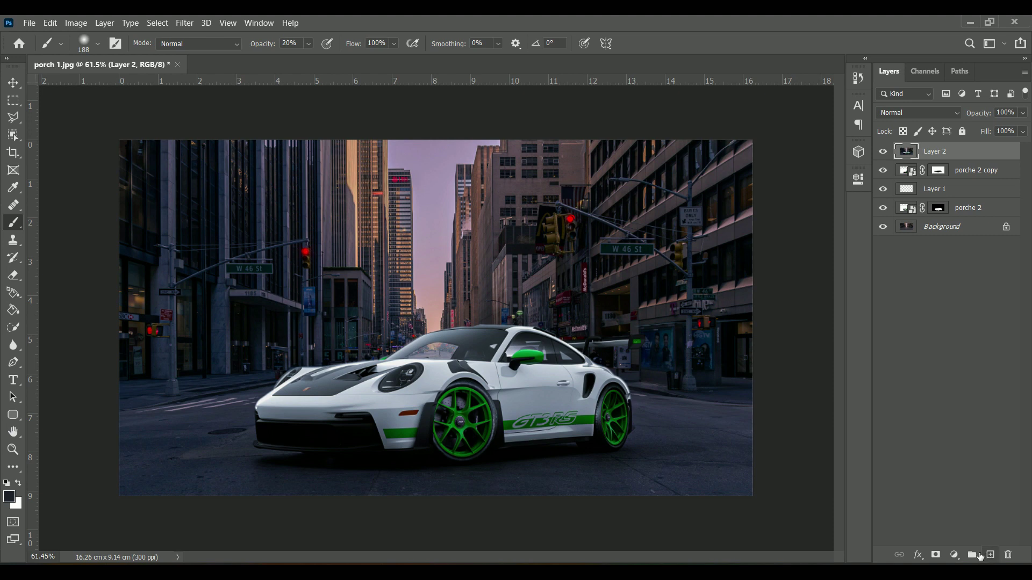
click(990, 554)
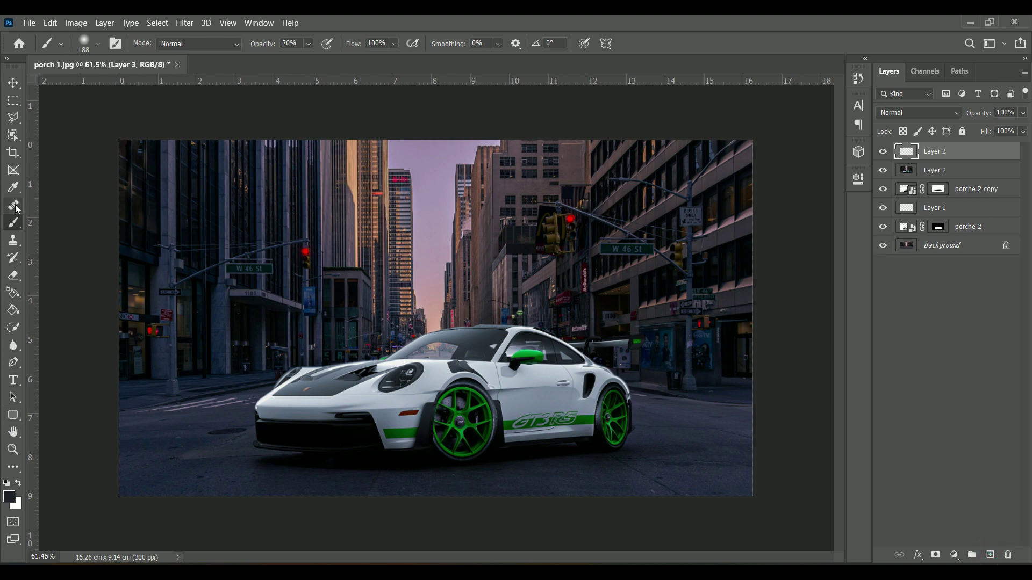
Set the foreground colour to orange ff9600 and paint a soft glow across the sky
click(9, 498)
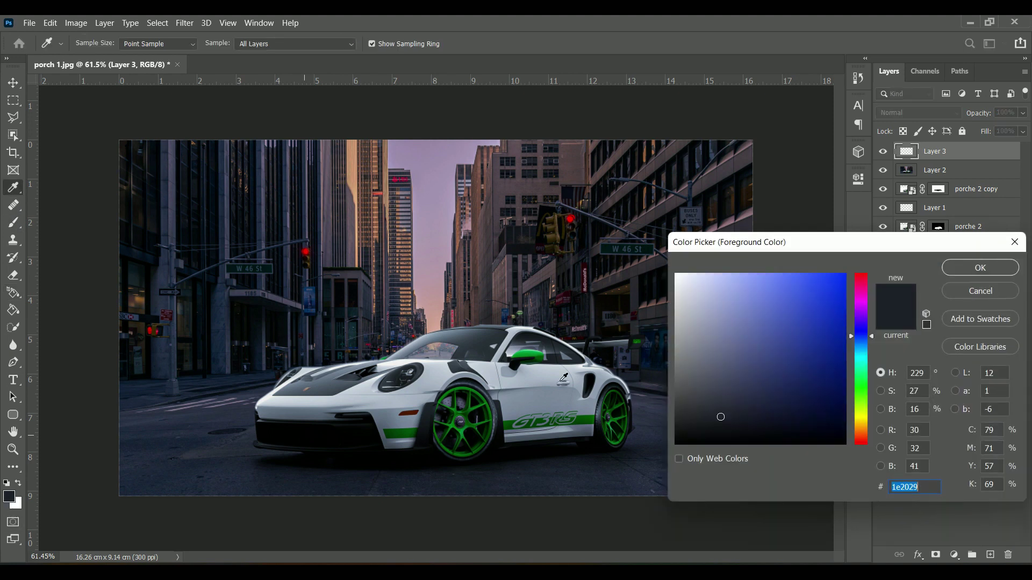
drag(864, 407, 857, 425)
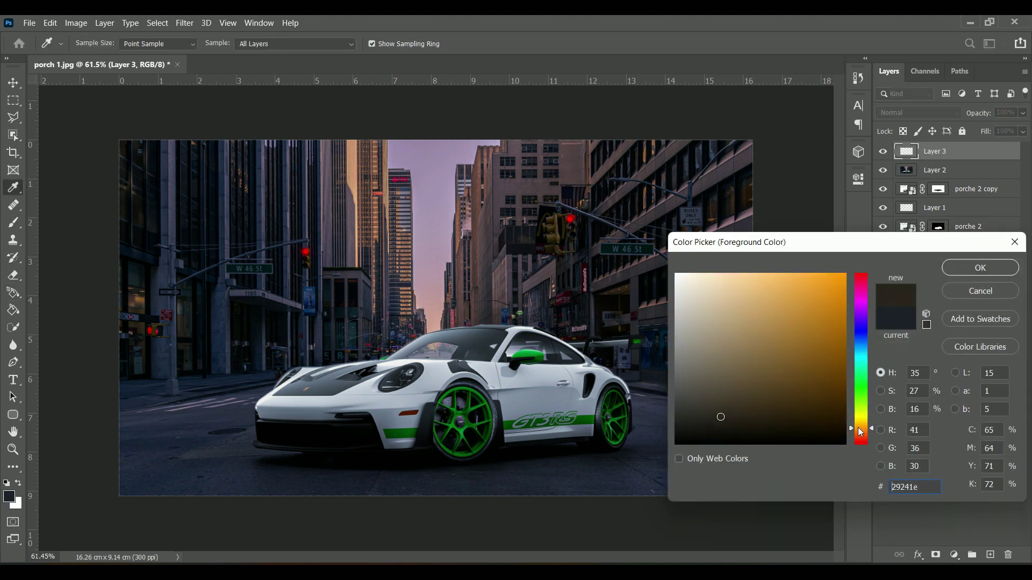
drag(818, 327, 847, 246)
key(Return)
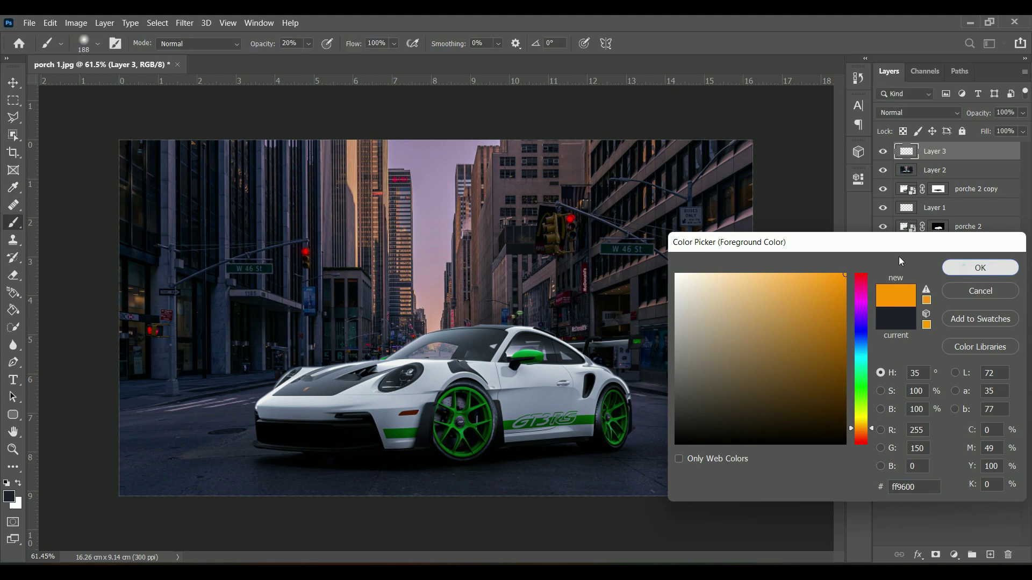
mouse_move(446, 204)
mouse_down()
mouse_move(425, 210)
mouse_move(419, 226)
mouse_up()
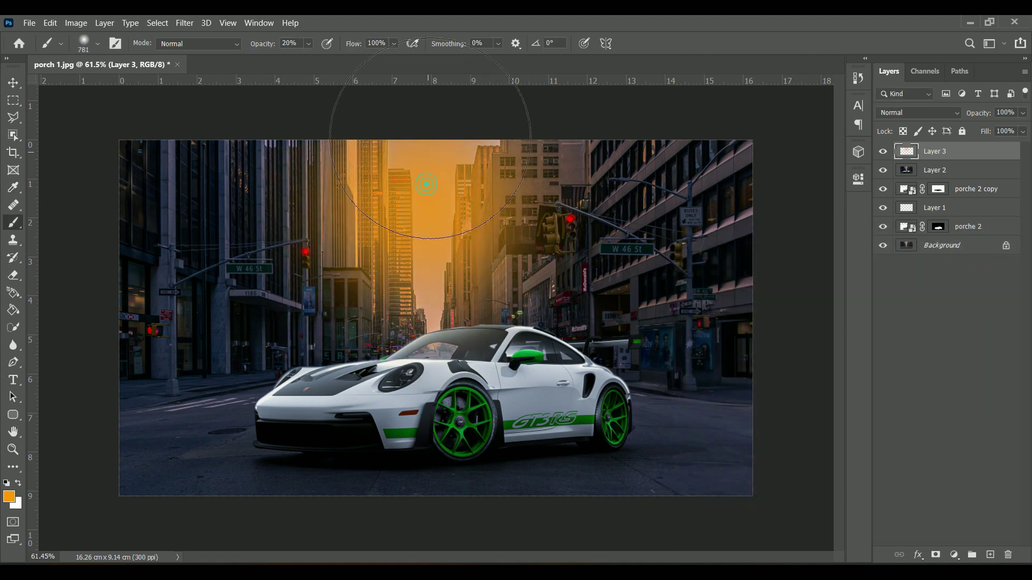
drag(411, 269, 386, 315)
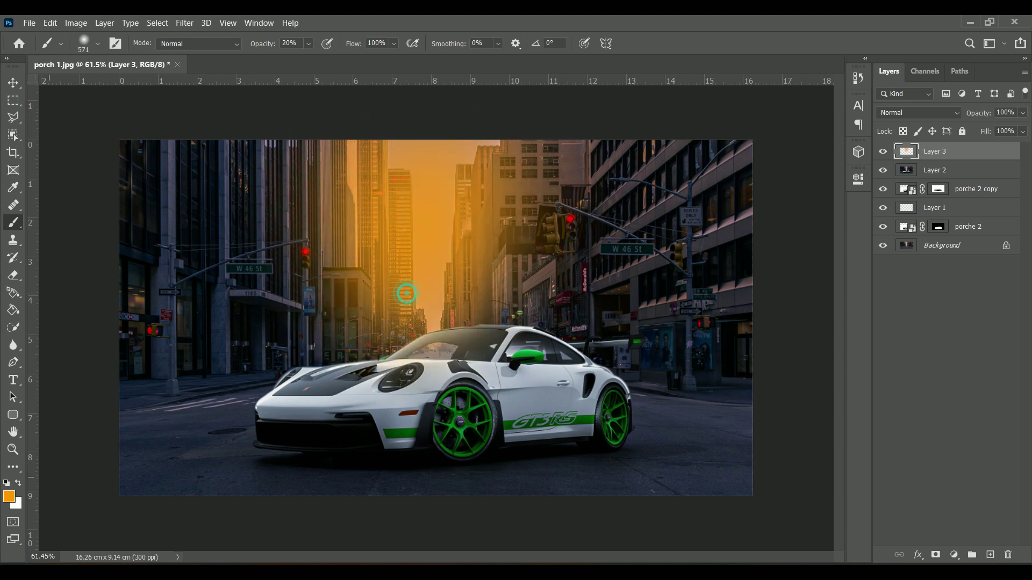
Set the orange glow layer's blend mode to Multiply
click(896, 111)
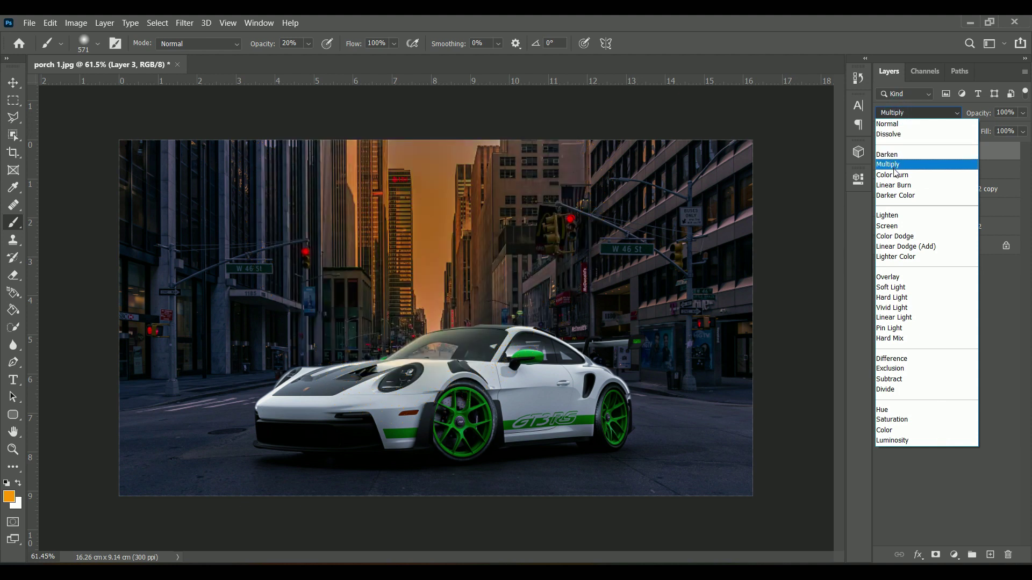
click(894, 164)
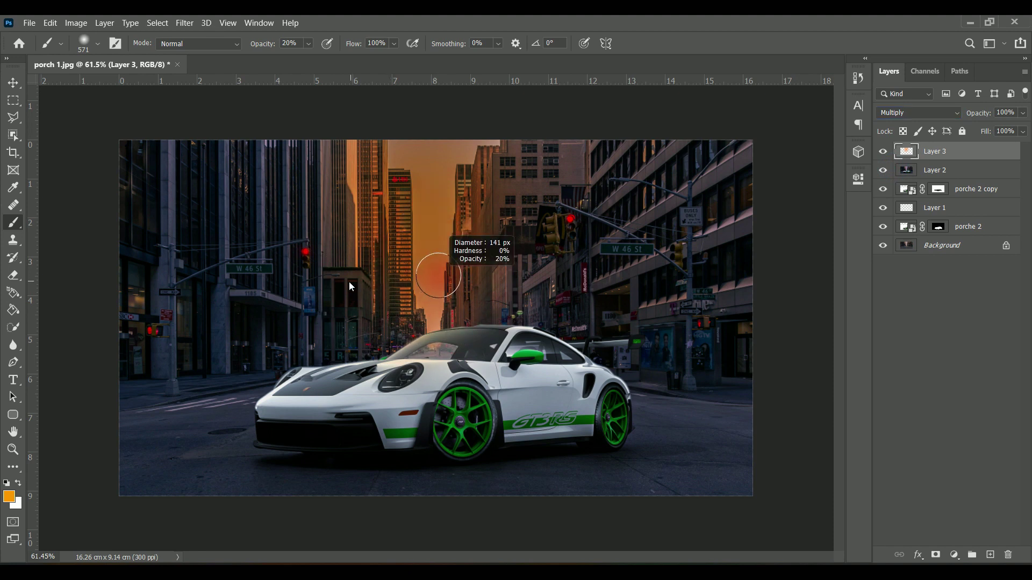
drag(350, 283, 390, 303)
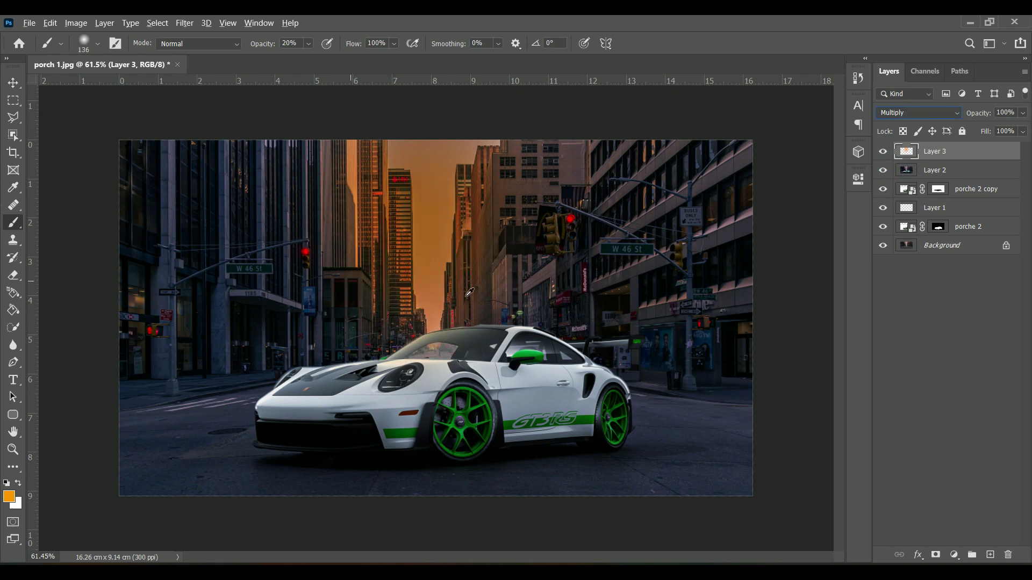
Touch up the sky with extra orange brush dabs near the top
click(12, 83)
scroll(430, 313, up, 5)
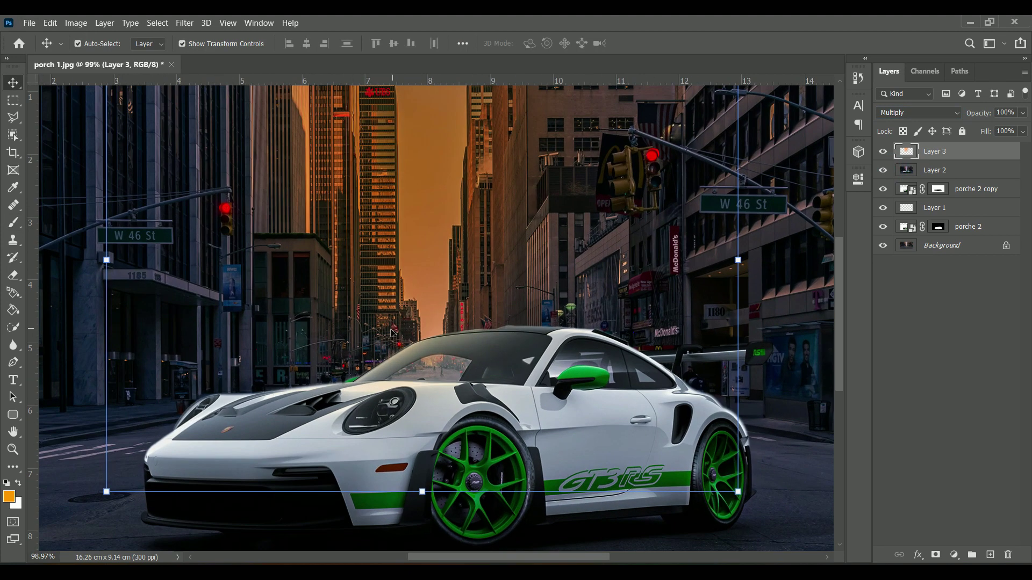
click(14, 223)
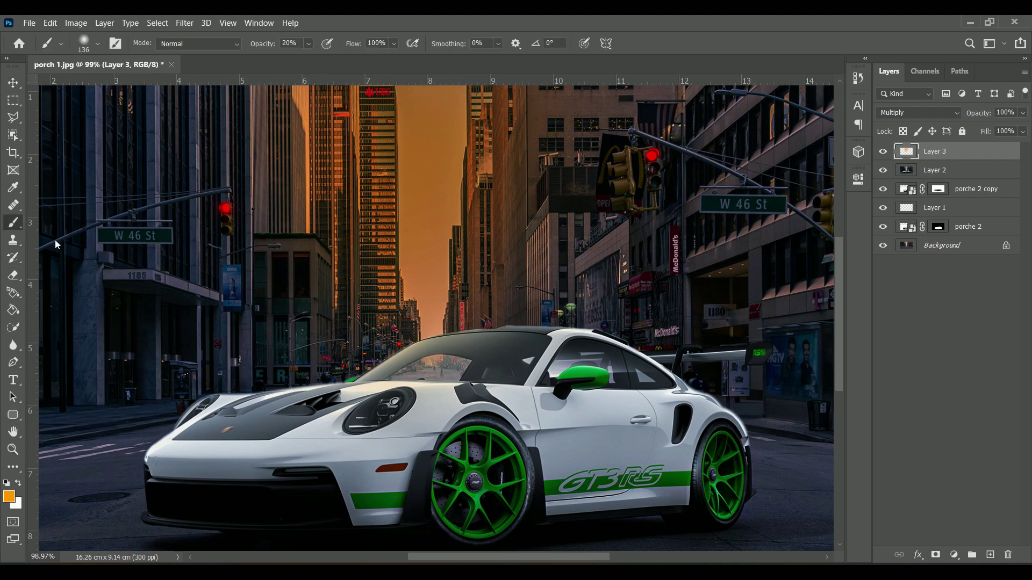
key(bracketright)
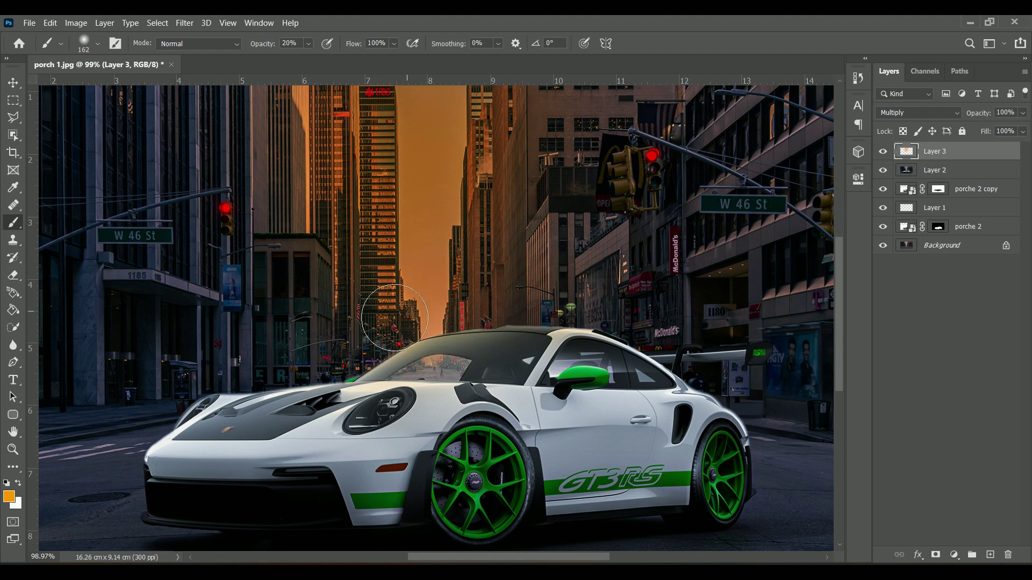
alt+scroll(377, 229, down, 3)
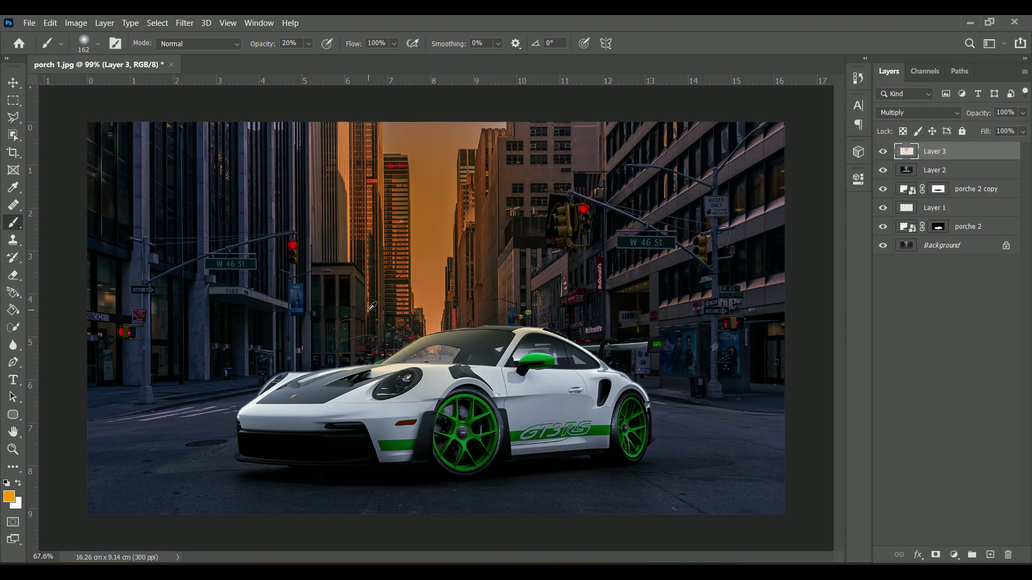
scroll(377, 229, up, 1)
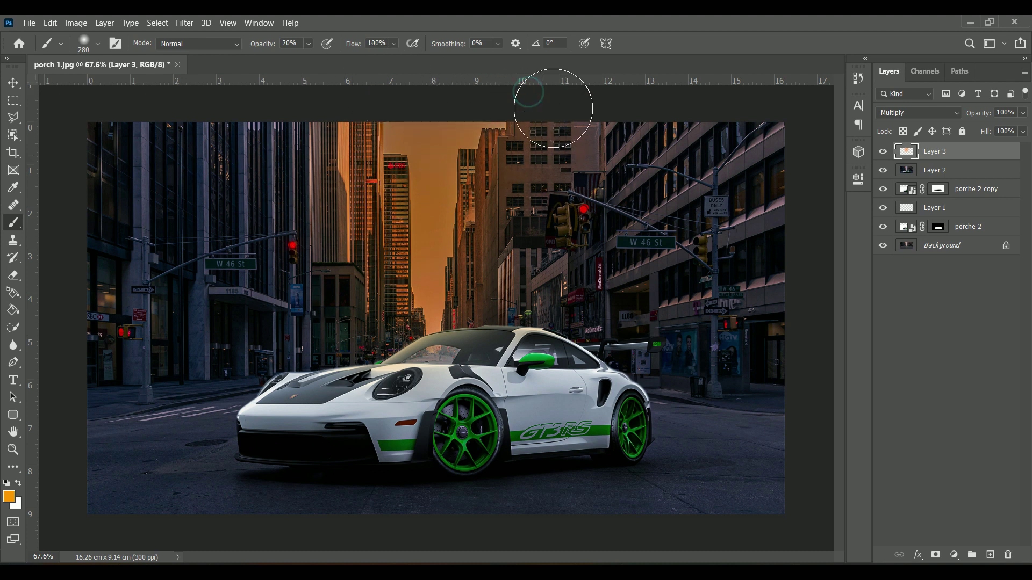
click(345, 143)
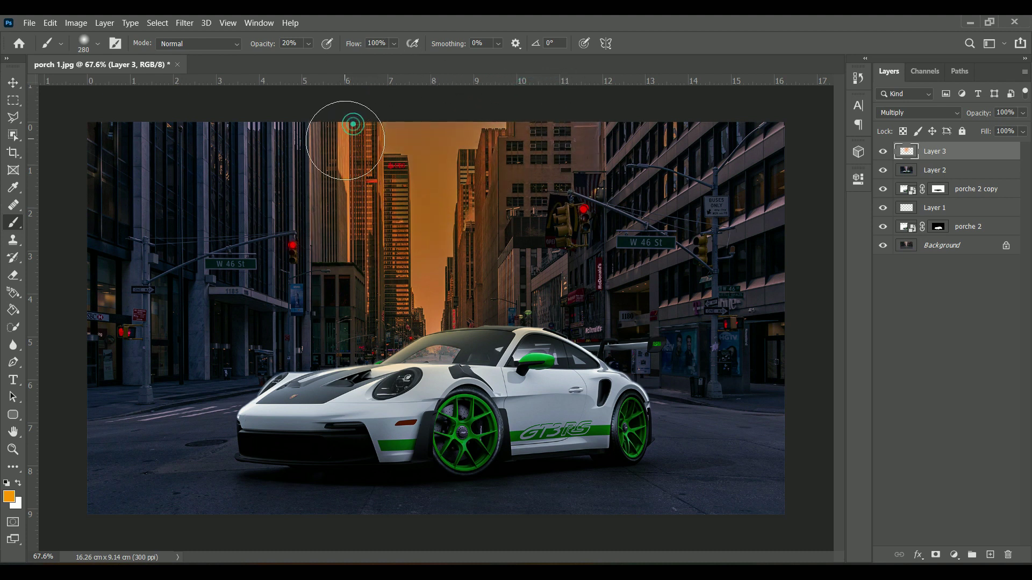
click(260, 95)
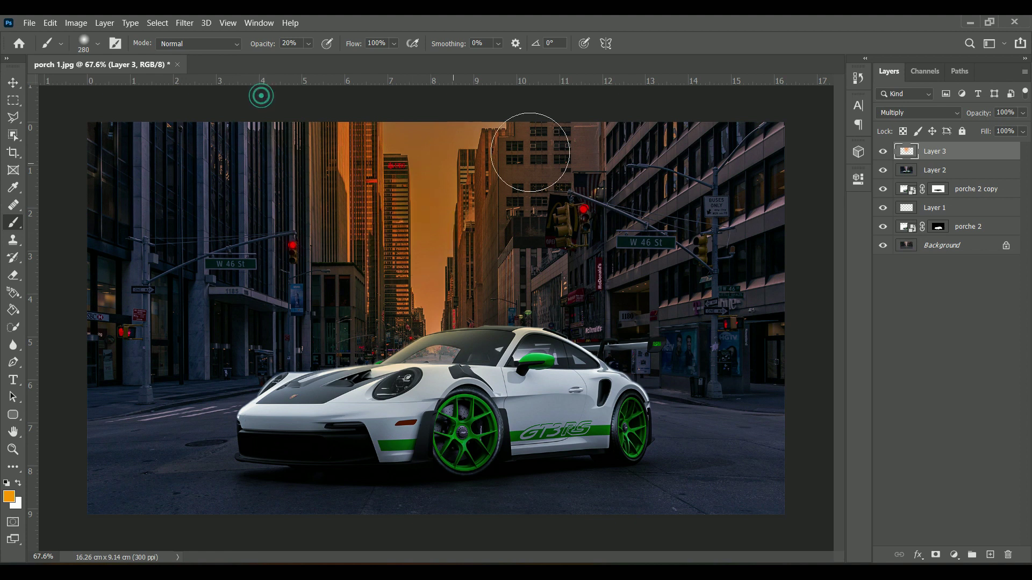
click(544, 150)
scroll(471, 258, down, 3)
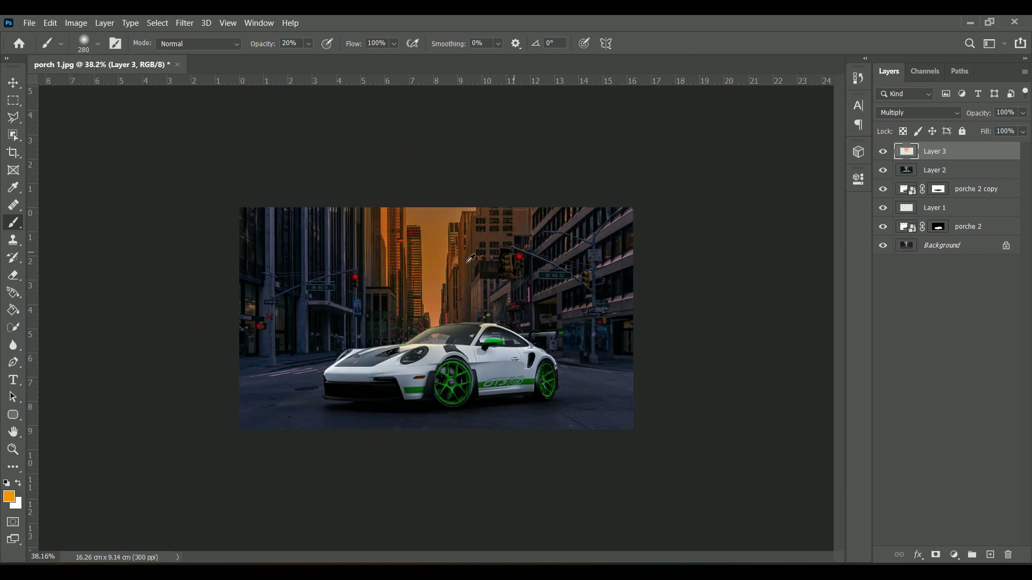
scroll(393, 413, up, 3)
scroll(399, 392, up, 1)
scroll(354, 467, up, 2)
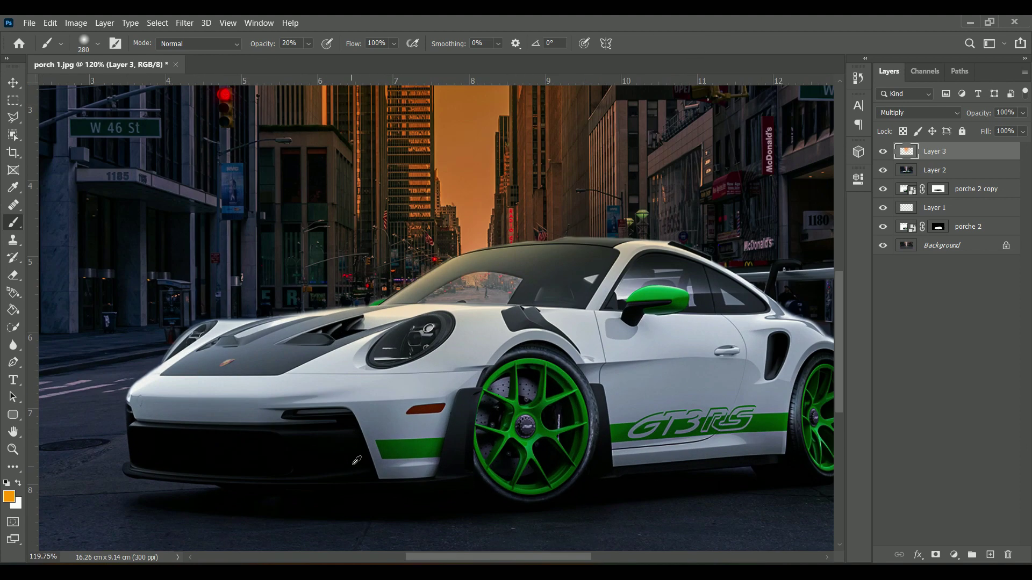
scroll(356, 460, down, 2)
scroll(386, 451, up, 1)
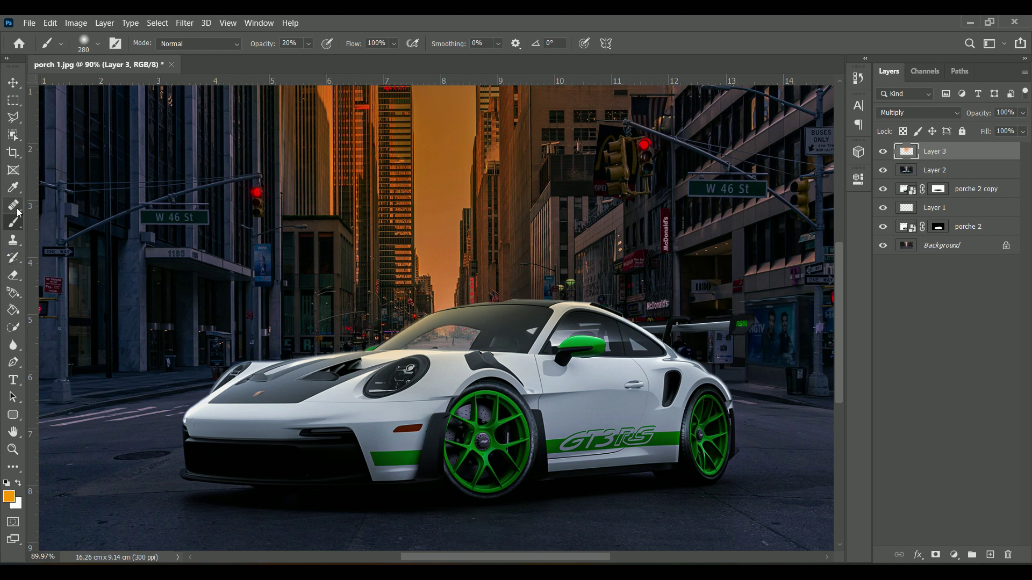
On a new Layer 4, paint a soft white glow over the left headlight
click(991, 555)
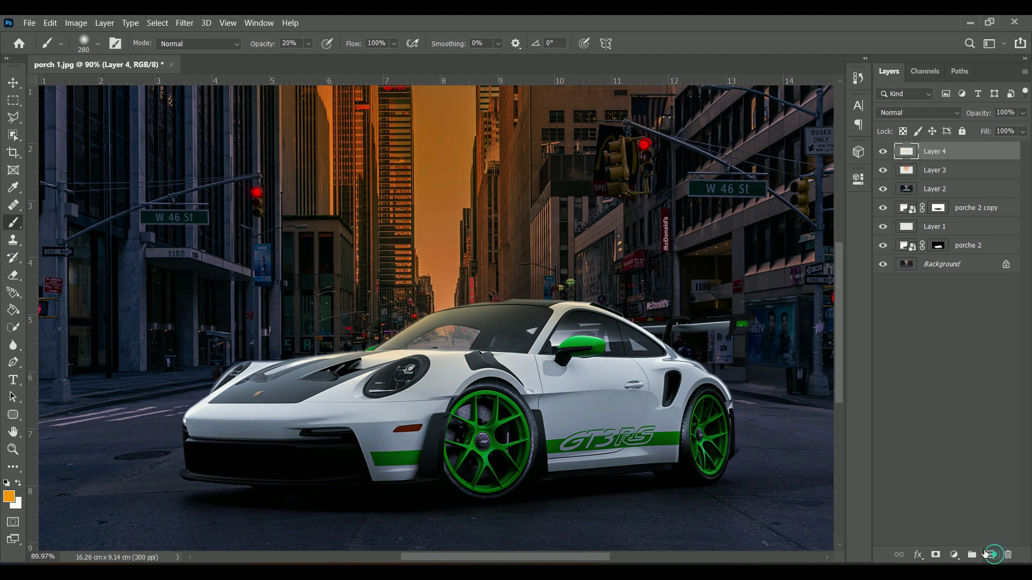
click(19, 485)
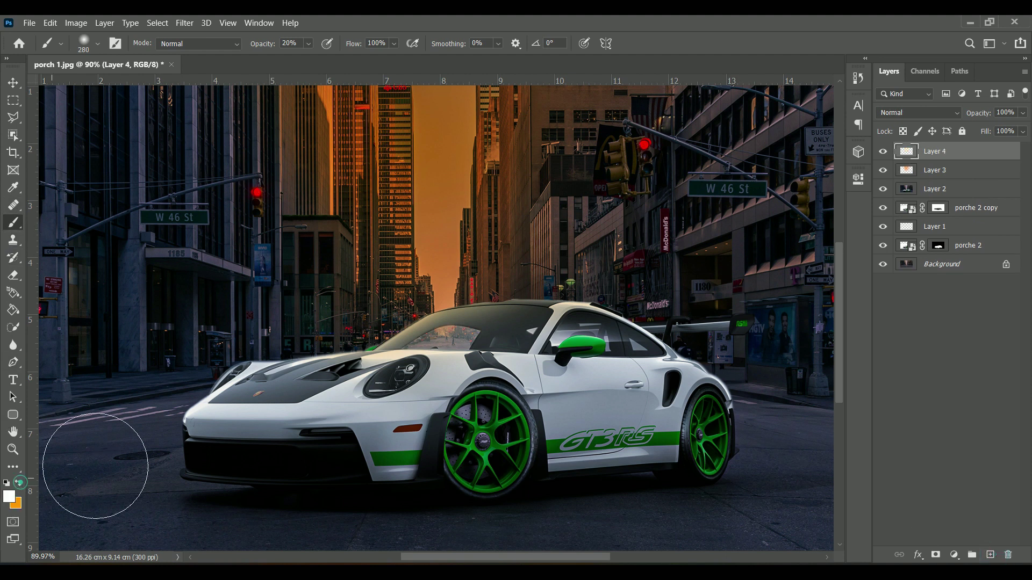
scroll(270, 368, up, 3)
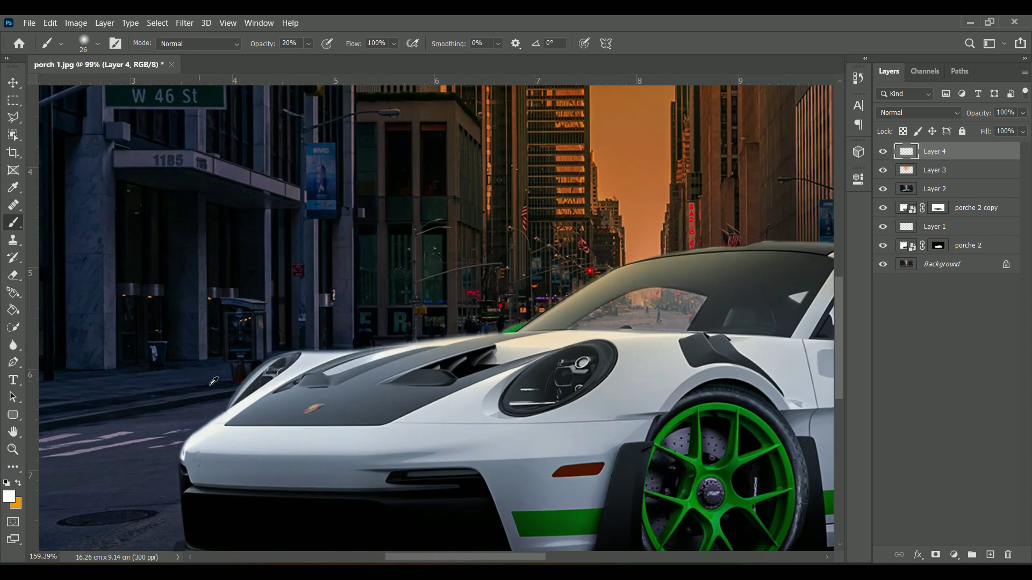
scroll(265, 365, up, 3)
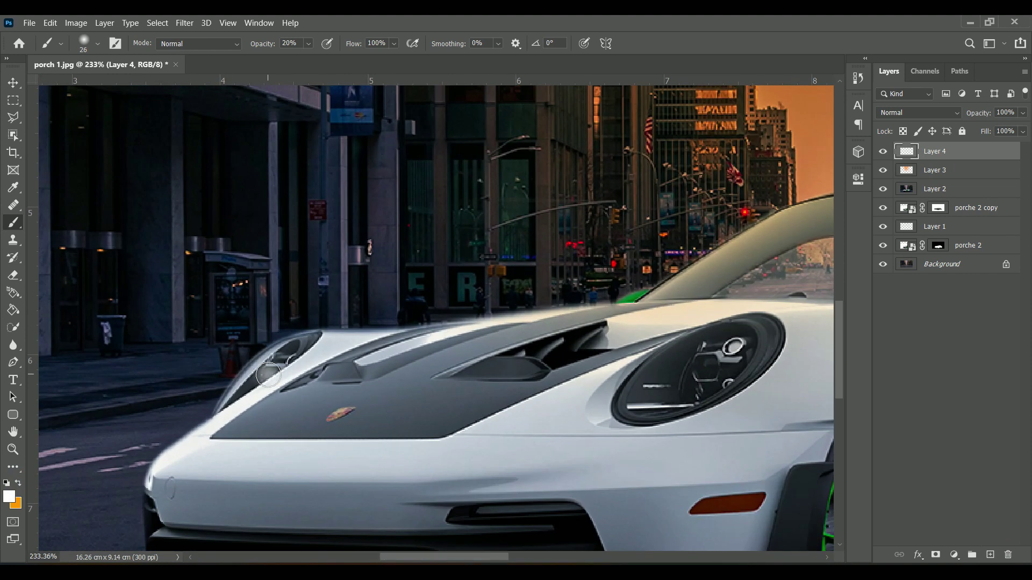
mouse_move(271, 371)
mouse_down()
mouse_move(292, 360)
mouse_move(271, 354)
mouse_move(301, 354)
mouse_move(256, 349)
mouse_move(247, 336)
mouse_move(183, 350)
mouse_move(203, 323)
mouse_move(230, 322)
mouse_up()
Resize the brush and add a bigger soft white stroke on the headlight
scroll(240, 370, down, 5)
scroll(241, 370, up, 3)
scroll(230, 322, down, 3)
scroll(360, 355, up, 3)
mouse_move(362, 361)
mouse_down()
mouse_move(325, 360)
mouse_move(401, 325)
mouse_move(392, 322)
mouse_move(399, 363)
mouse_move(359, 377)
mouse_move(367, 329)
mouse_move(442, 321)
mouse_up()
scroll(385, 342, up, 3)
mouse_move(355, 342)
mouse_down()
mouse_move(395, 329)
mouse_move(357, 340)
mouse_move(347, 325)
mouse_up()
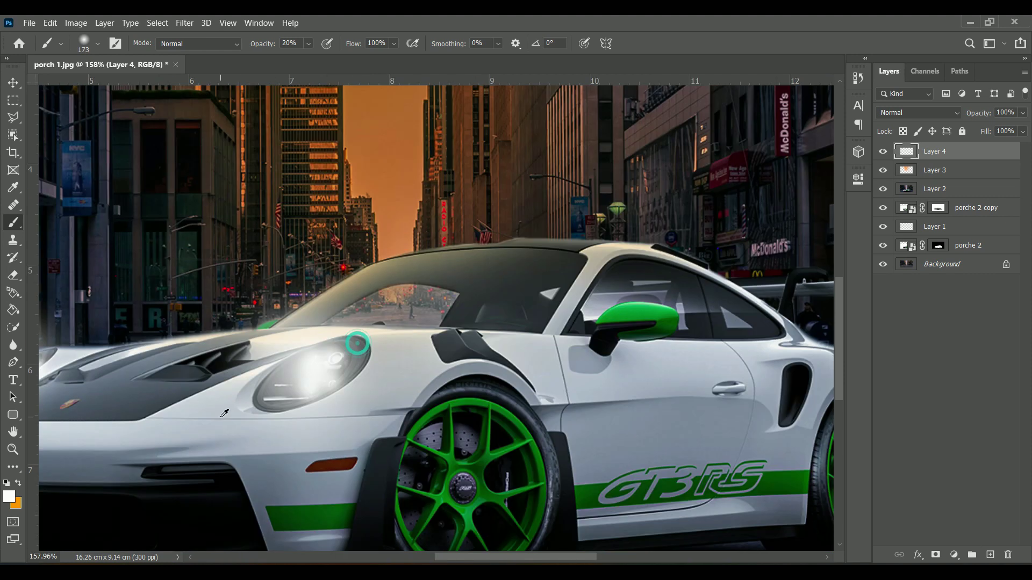
Enlarge the brush again and paint a brighter glow over the headlight
scroll(437, 372, down, 3)
scroll(436, 372, down, 3)
scroll(368, 382, up, 3)
scroll(368, 381, up, 2)
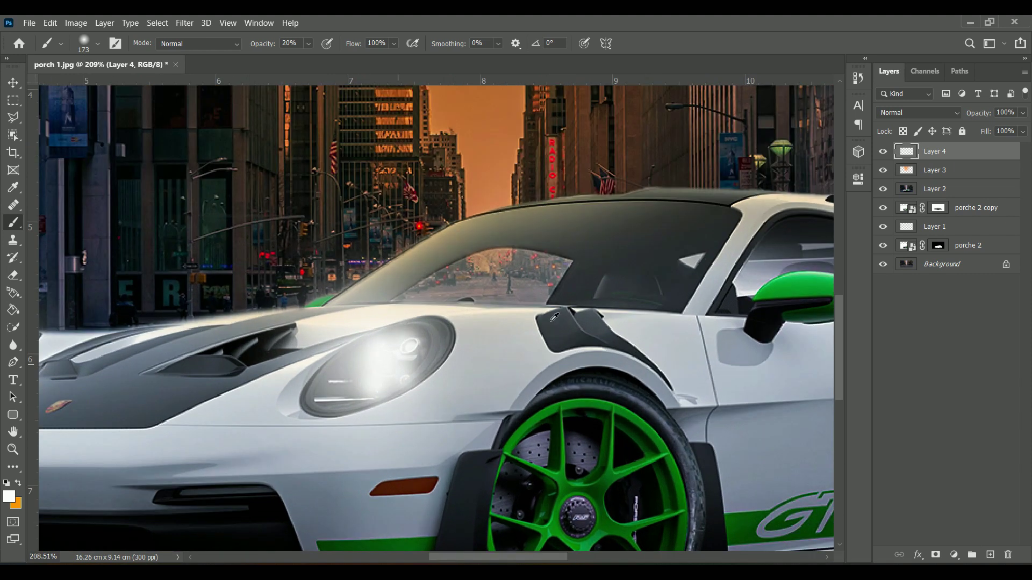
scroll(333, 397, down, 2)
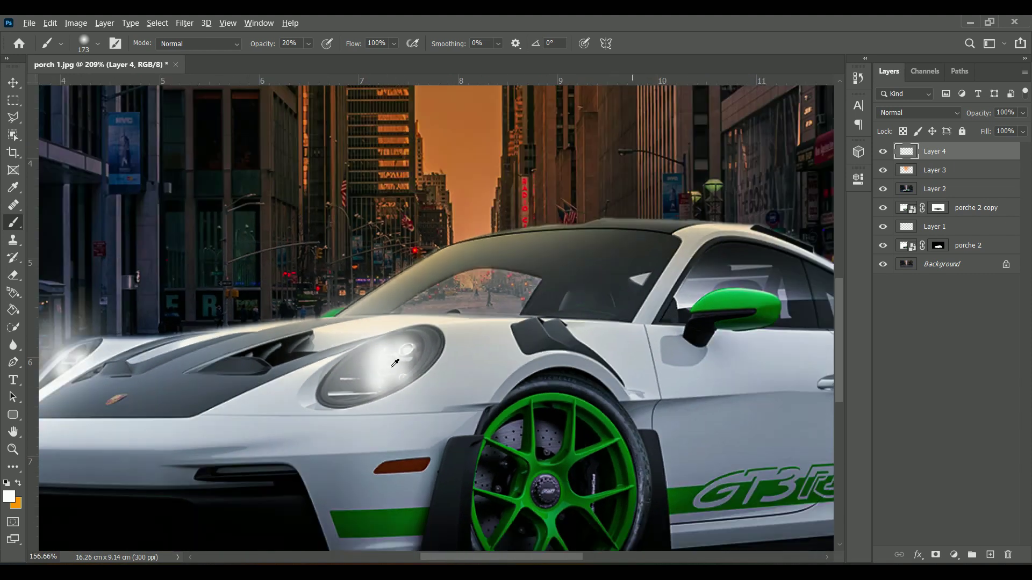
scroll(333, 398, down, 2)
scroll(359, 372, up, 2)
key(bracketright)
mouse_move(359, 372)
mouse_down()
mouse_move(349, 394)
mouse_move(376, 370)
mouse_move(430, 354)
mouse_up()
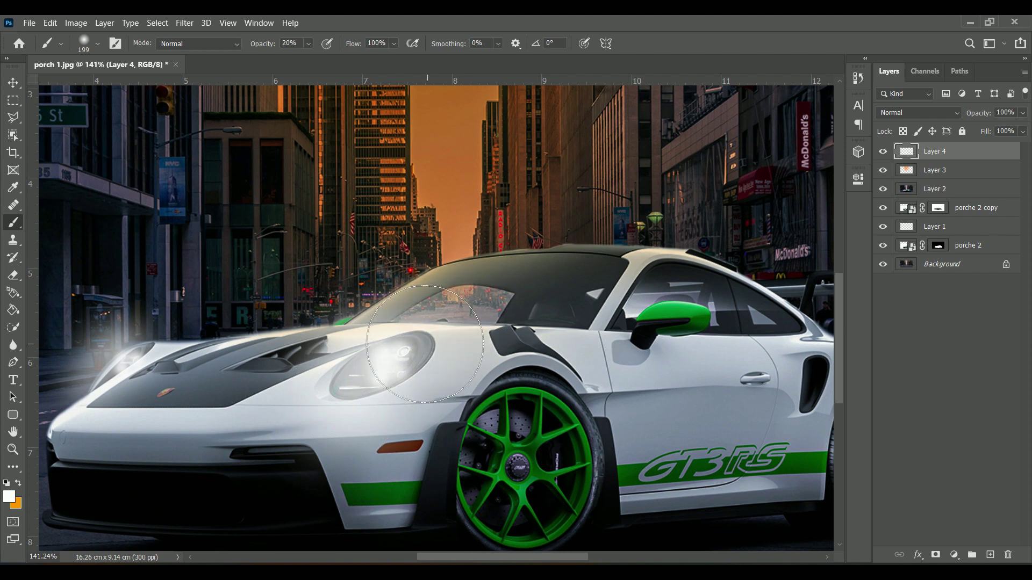
scroll(399, 411, down, 3)
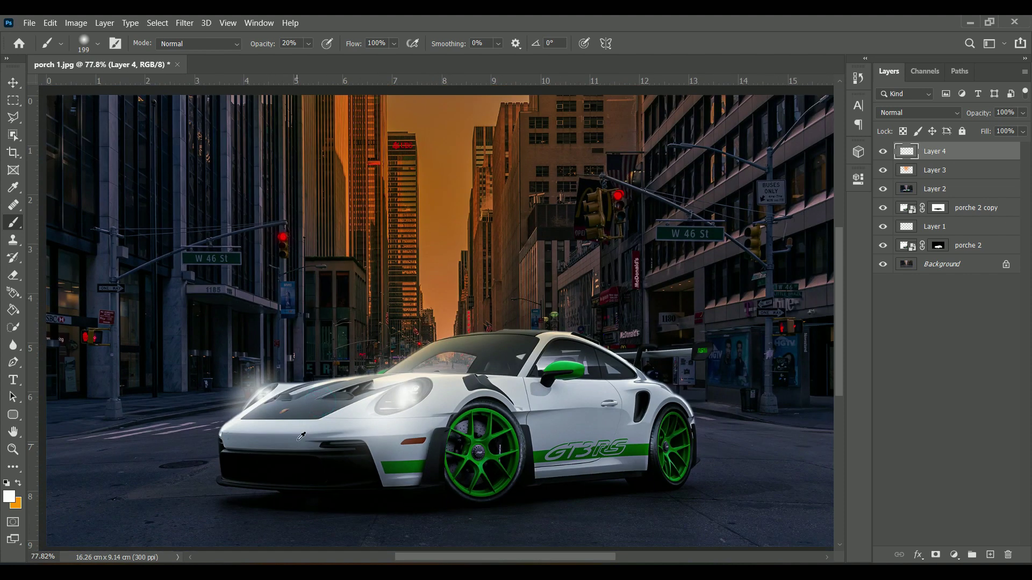
scroll(414, 432, up, 3)
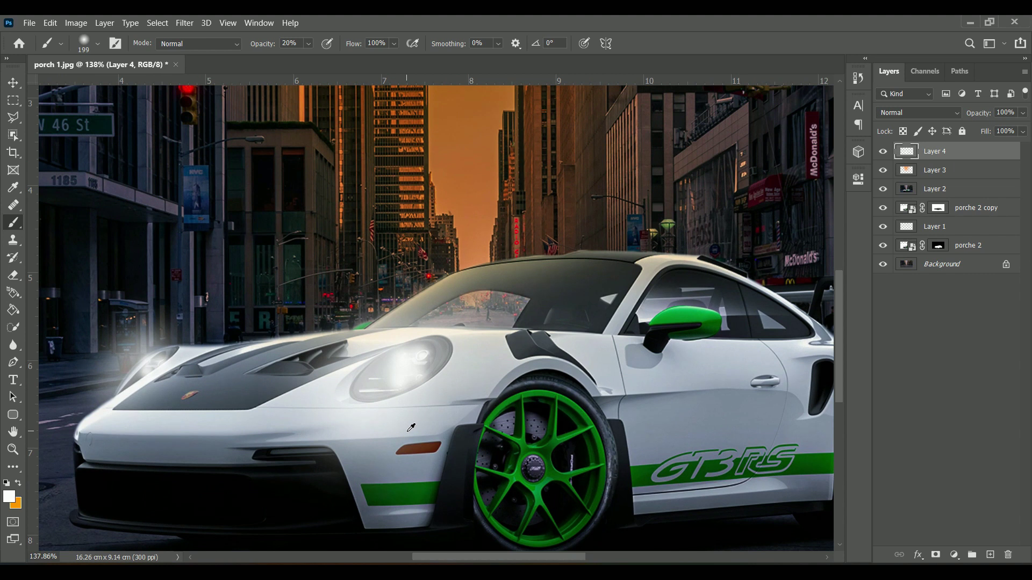
scroll(396, 417, down, 3)
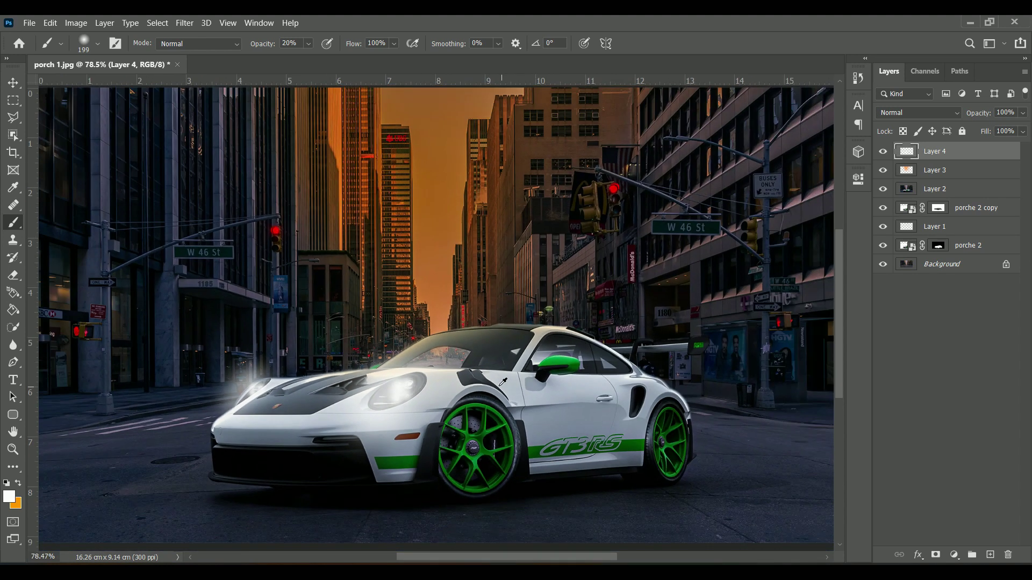
scroll(360, 311, down, 2)
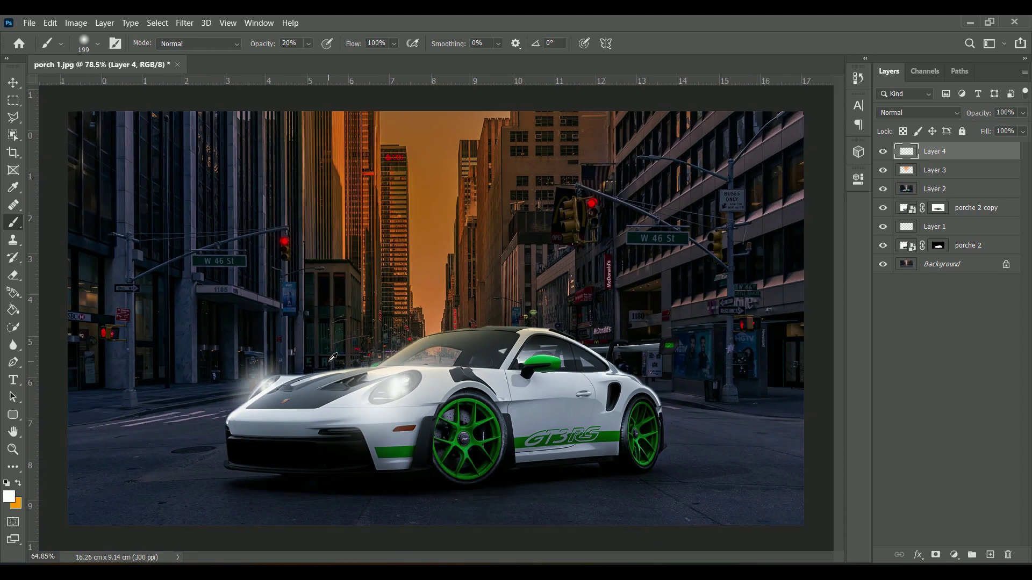
On a new Layer 5, sample traffic-light red and dab a red glow around it
click(991, 555)
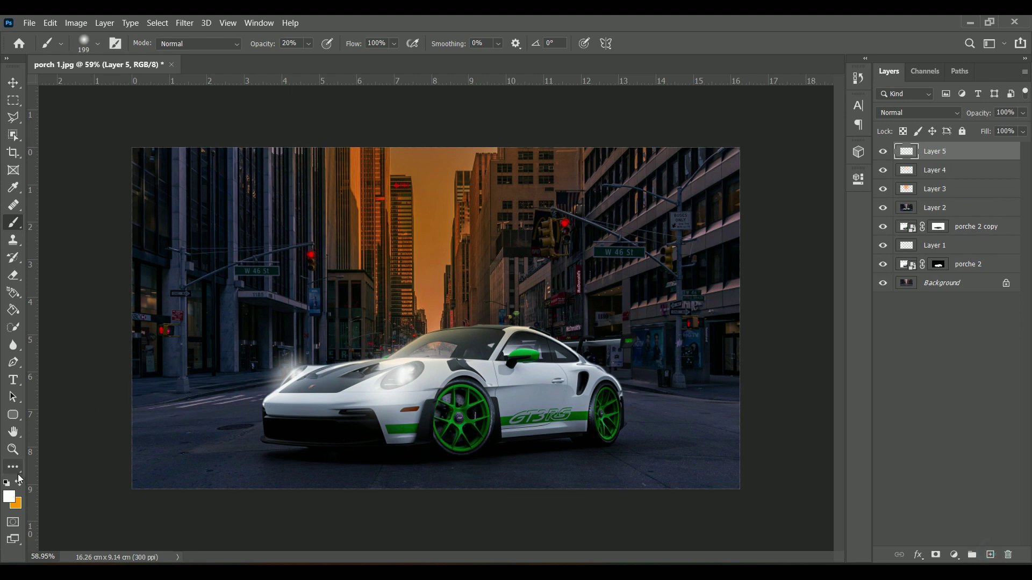
alt+click(315, 250)
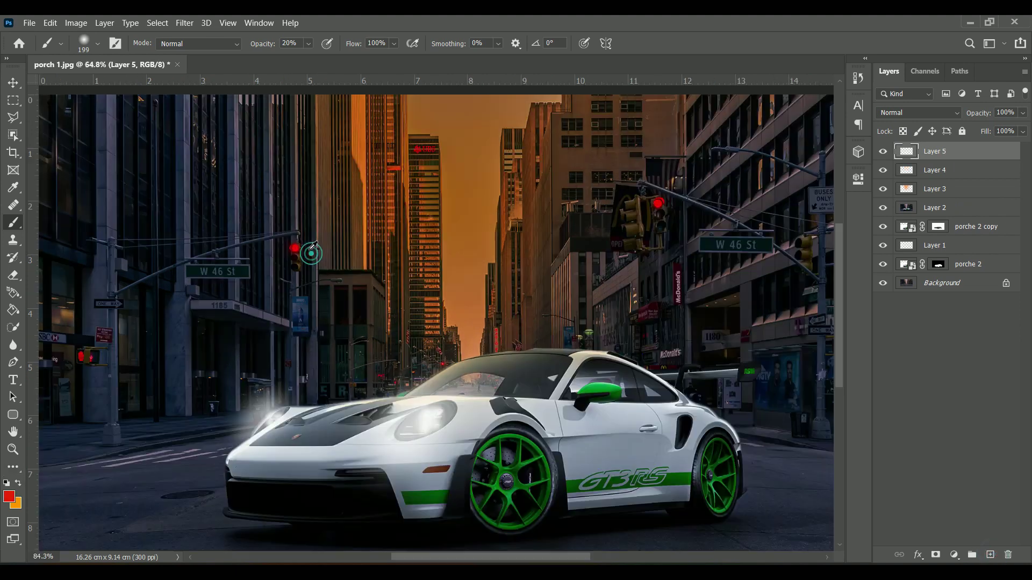
scroll(312, 253, up, 5)
drag(304, 249, 208, 252)
click(279, 247)
click(271, 247)
Add a red glow to the left traffic light
scroll(413, 232, down, 5)
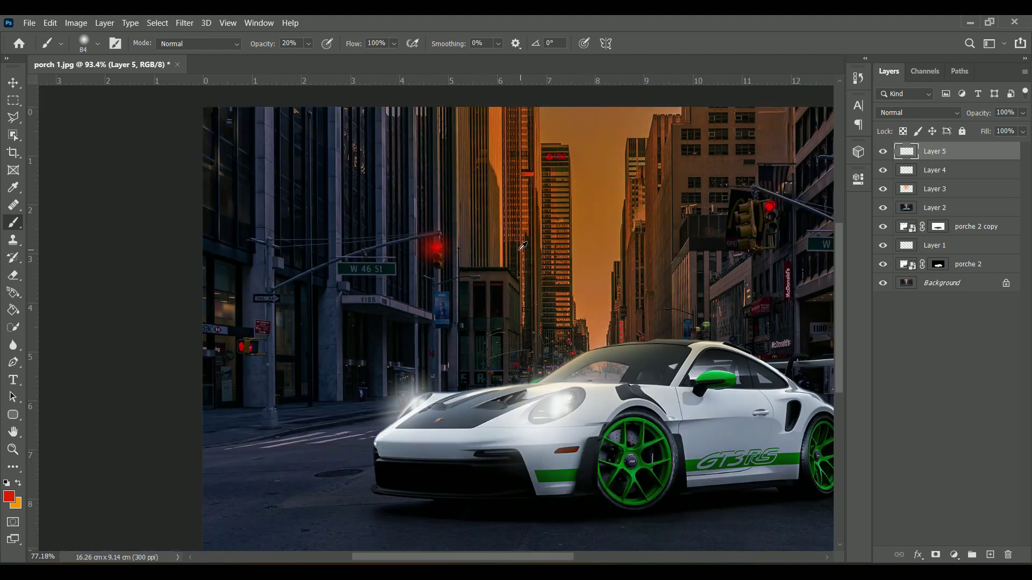
scroll(642, 190, up, 2)
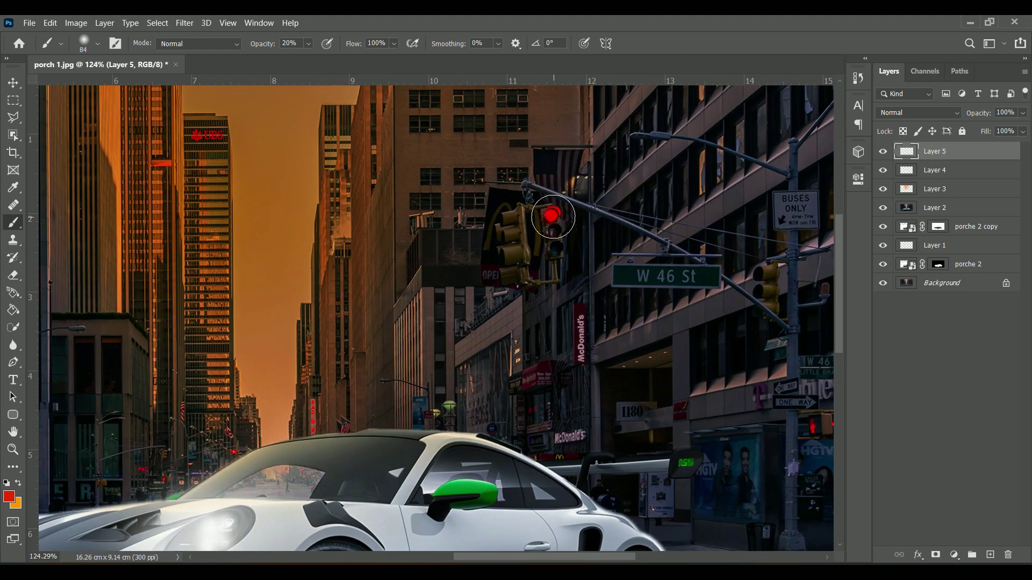
scroll(549, 213, down, 2)
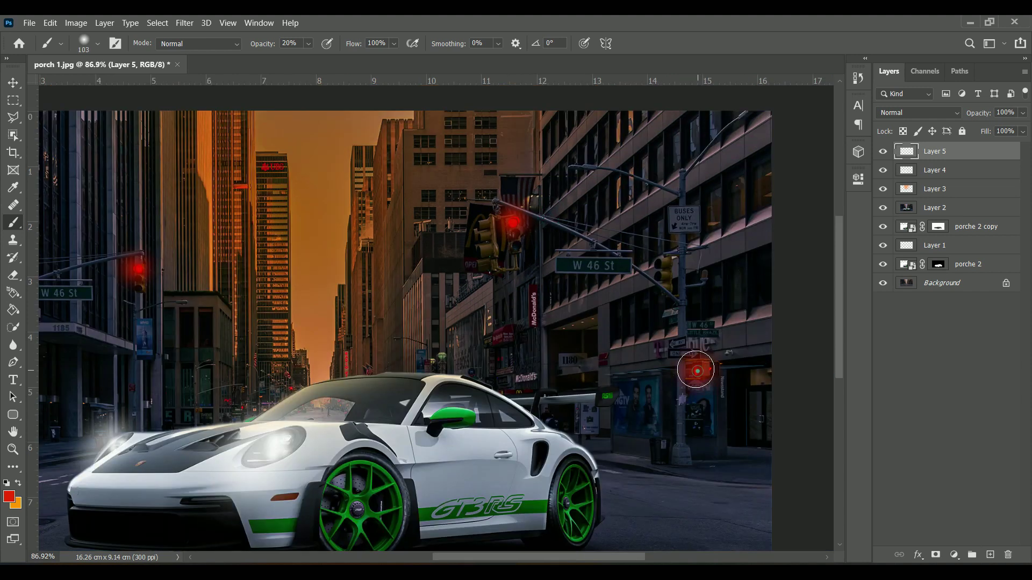
scroll(697, 372, down, 3)
click(228, 327)
scroll(424, 333, up, 1)
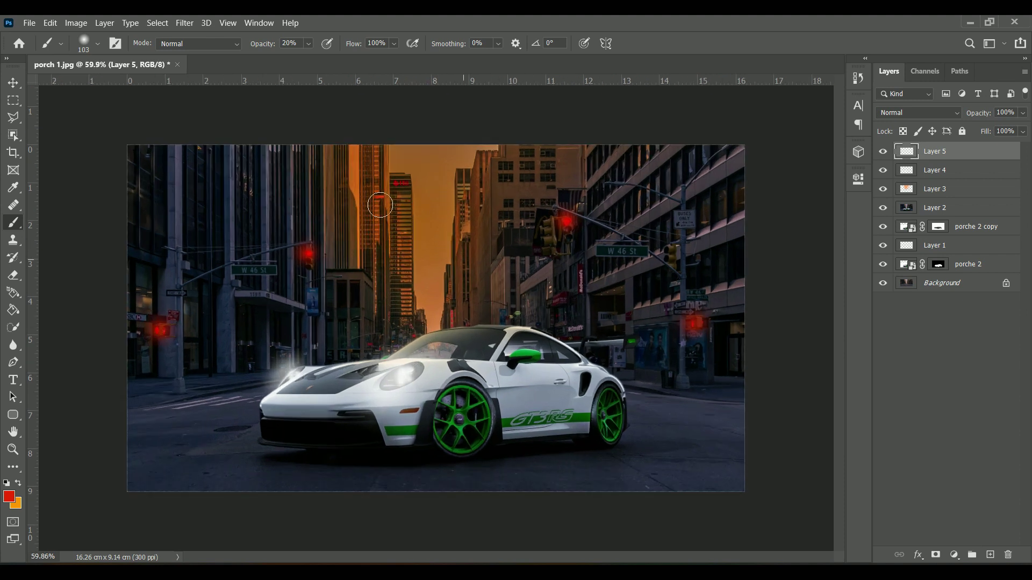
Stamp all visible layers into a new layer and set Camera Raw Contrast to -21
key(ctrl+shift+alt+e)
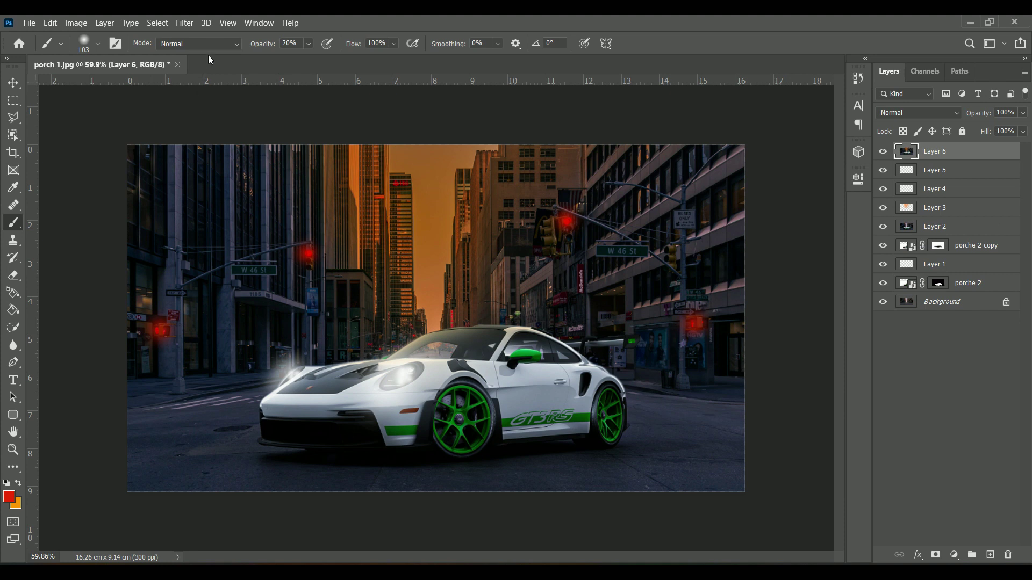
click(174, 23)
click(221, 97)
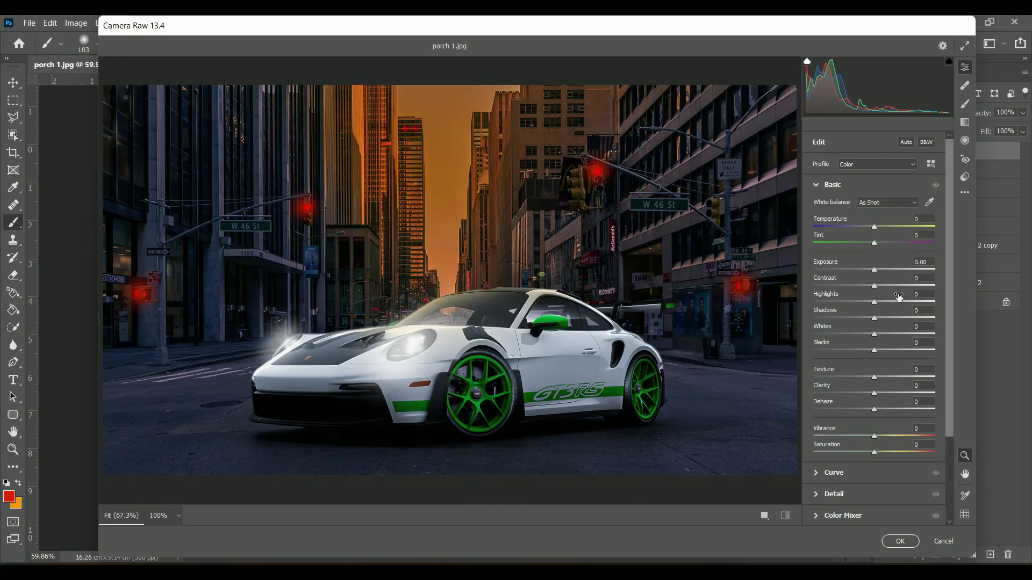
drag(874, 285, 861, 286)
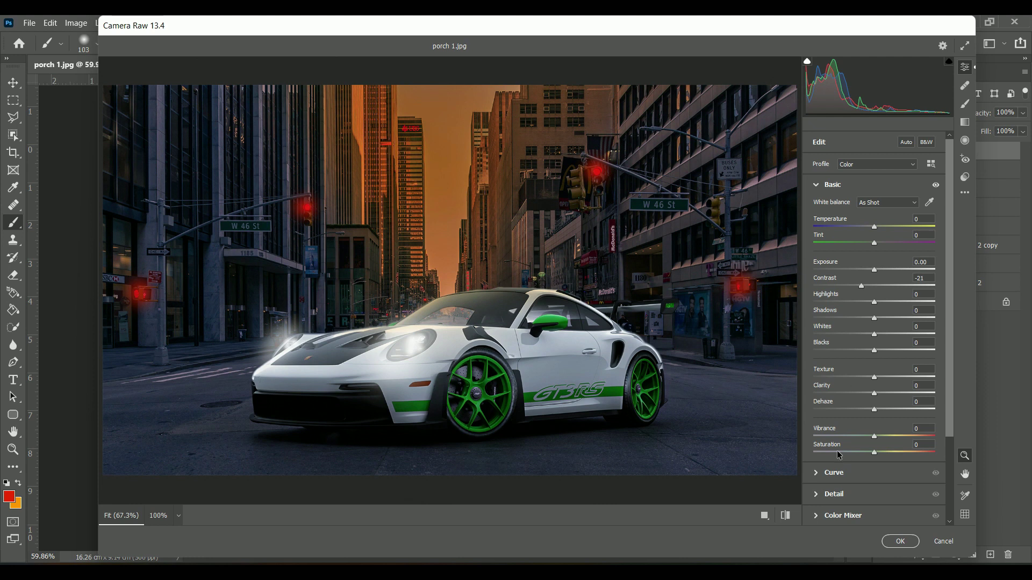
In Color Mixer, set Blue Saturation +41 and Blue Luminance -35
click(832, 515)
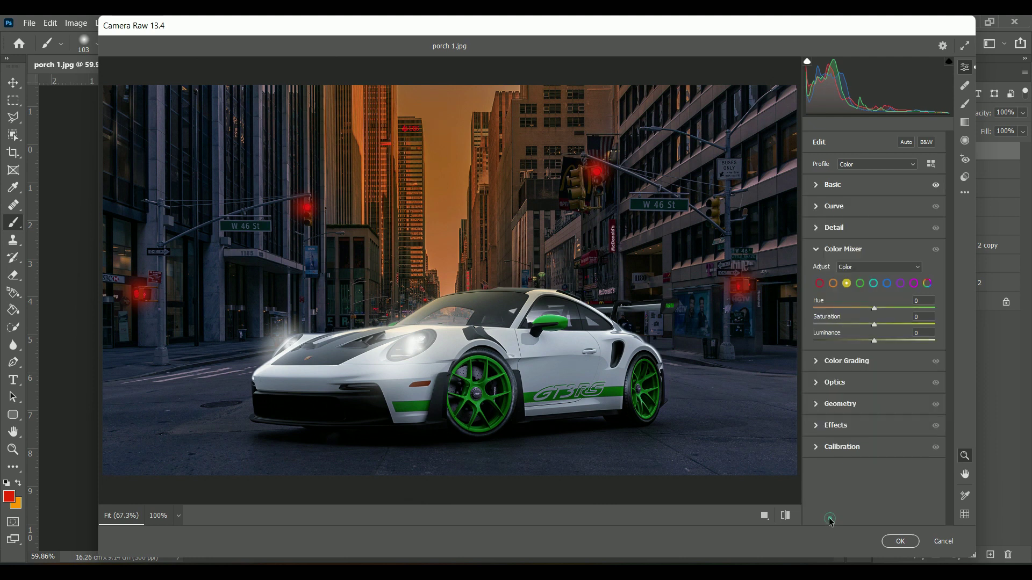
click(887, 283)
drag(874, 325, 902, 324)
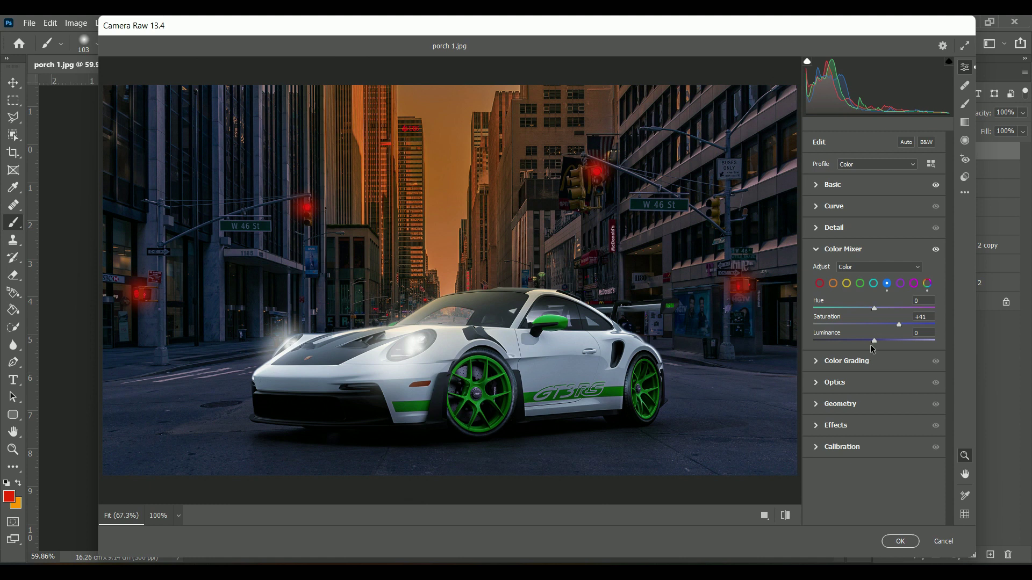
drag(874, 341, 855, 341)
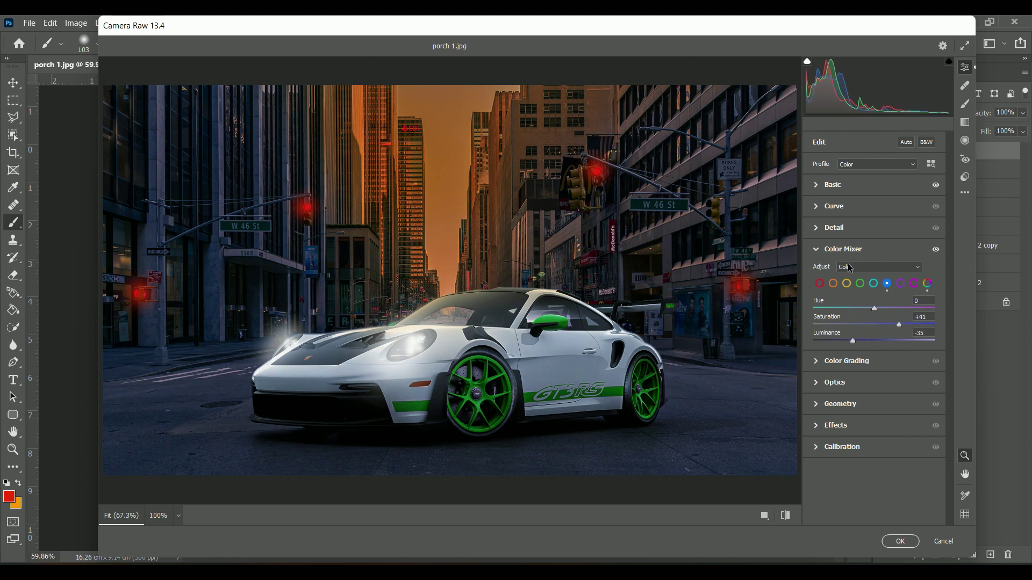
In Basic, set Vibrance +12, Saturation -14 and nudge Whites to -8
click(815, 185)
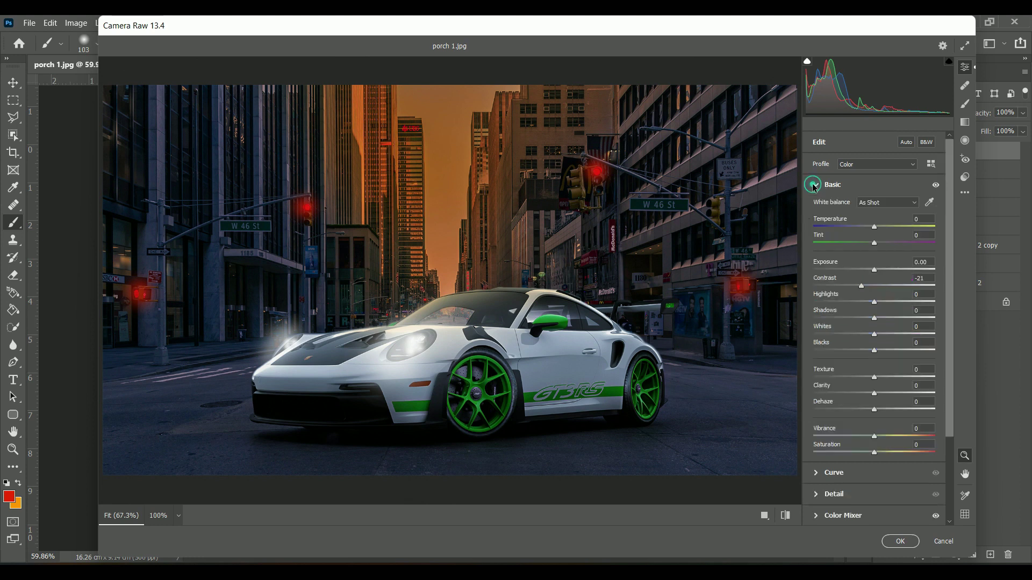
scroll(834, 469, down, 1)
scroll(835, 469, down, 2)
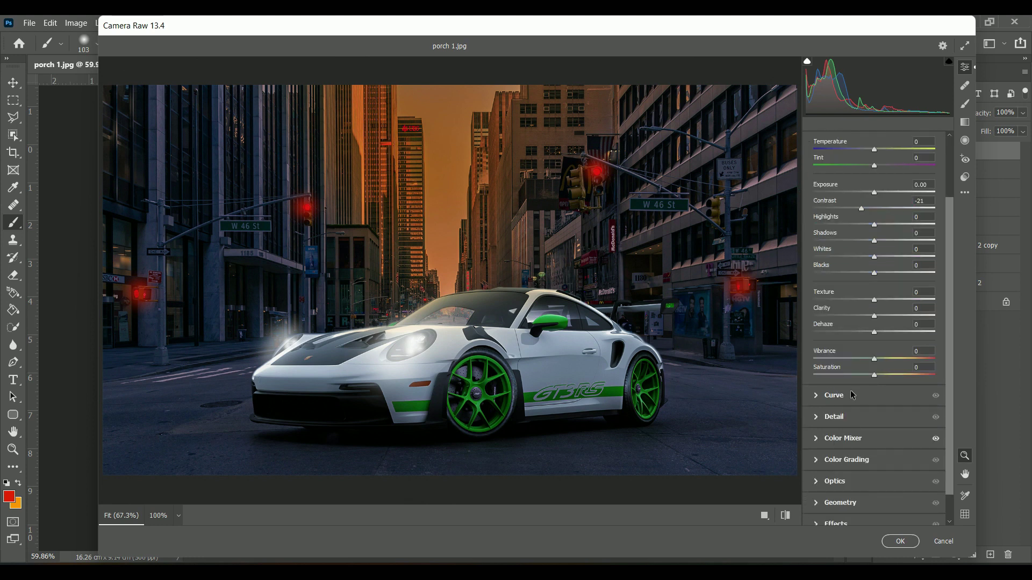
mouse_move(875, 359)
mouse_down()
mouse_move(889, 360)
mouse_move(865, 369)
mouse_up()
scroll(865, 370, down, 1)
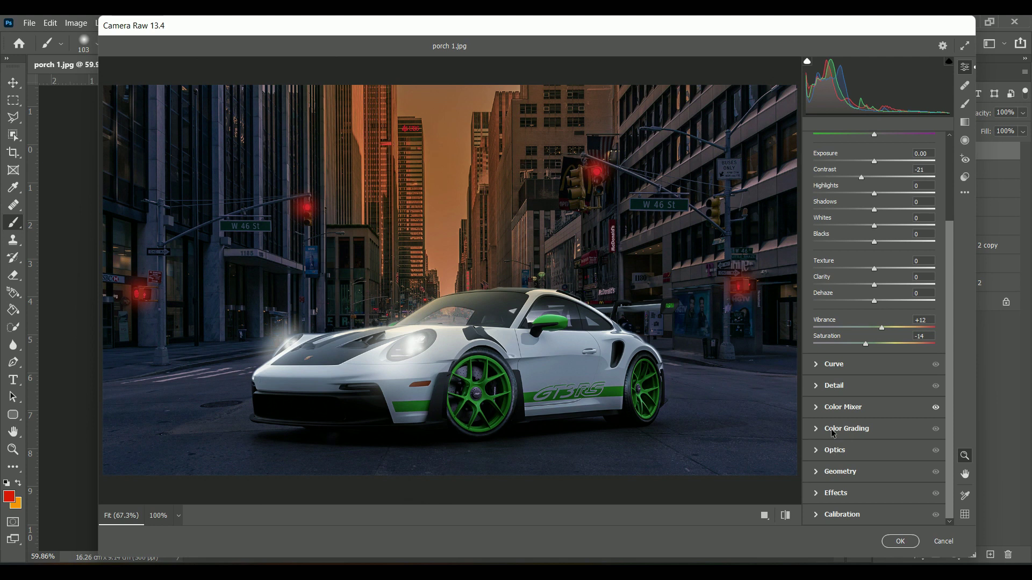
drag(874, 226, 885, 232)
In Effects, set Vignetting -45, Midpoint 45 and Roundness -67
click(826, 493)
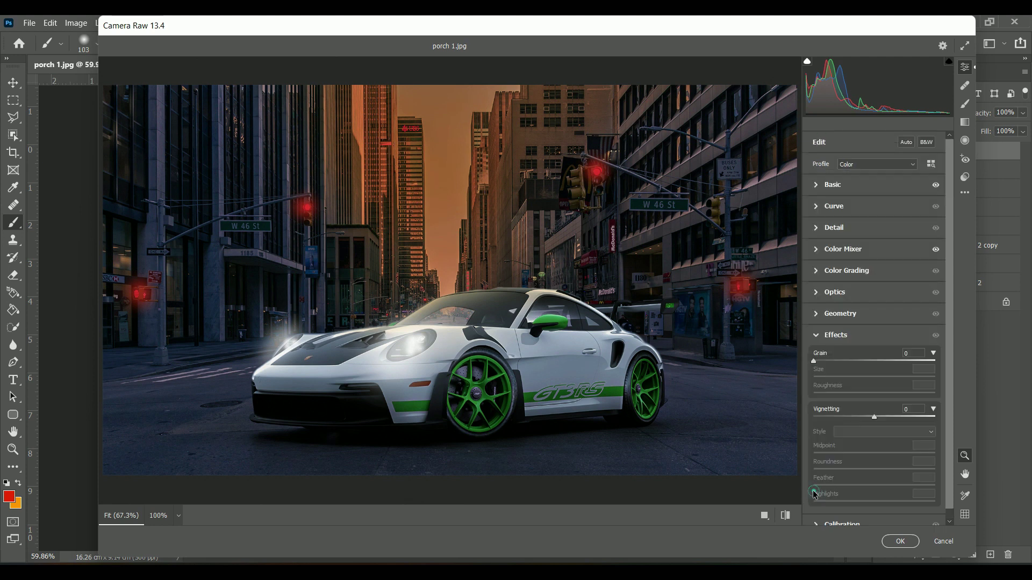
drag(872, 417, 854, 420)
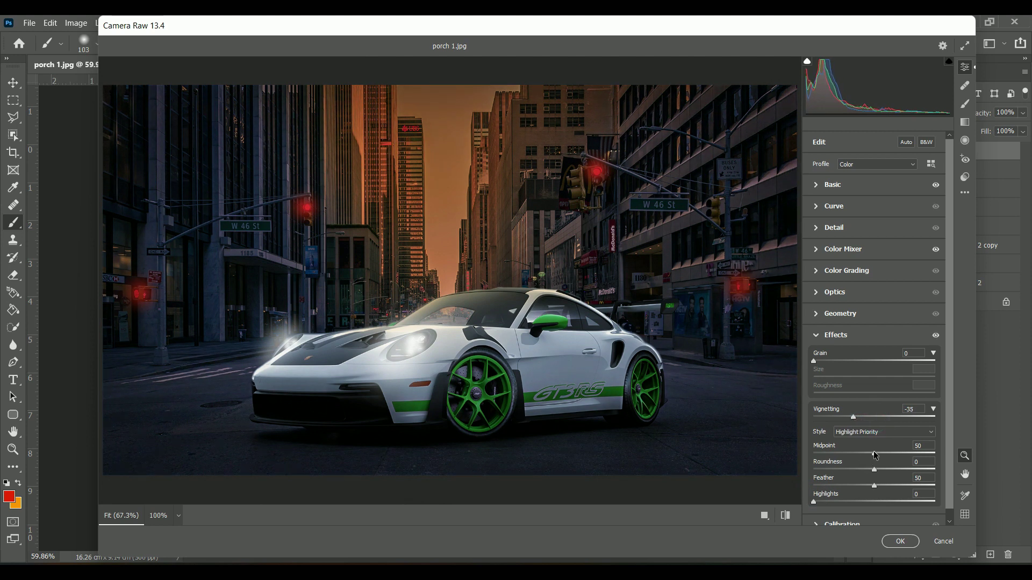
drag(863, 453, 874, 449)
drag(873, 468, 827, 471)
drag(851, 418, 834, 418)
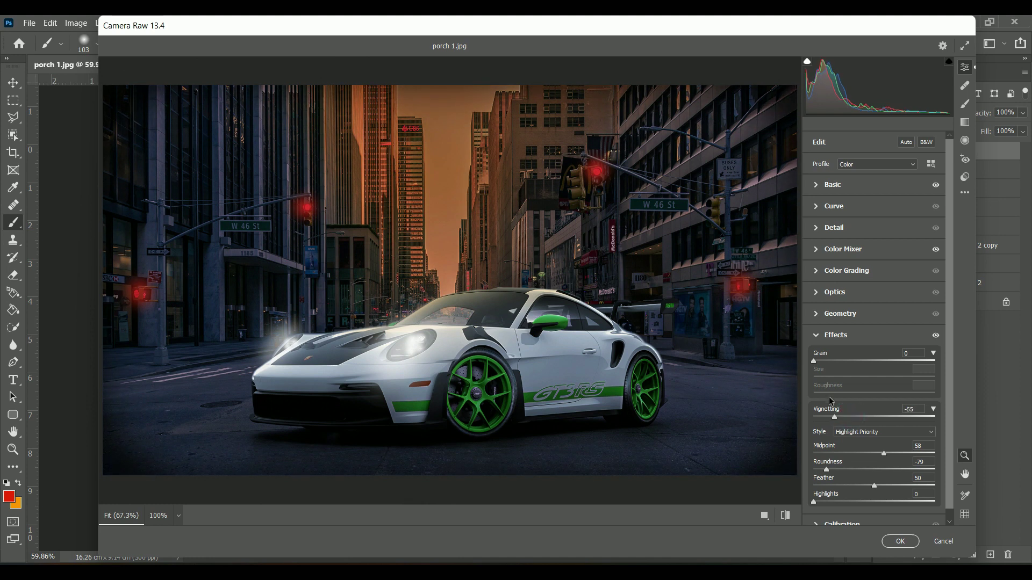
drag(885, 455, 833, 472)
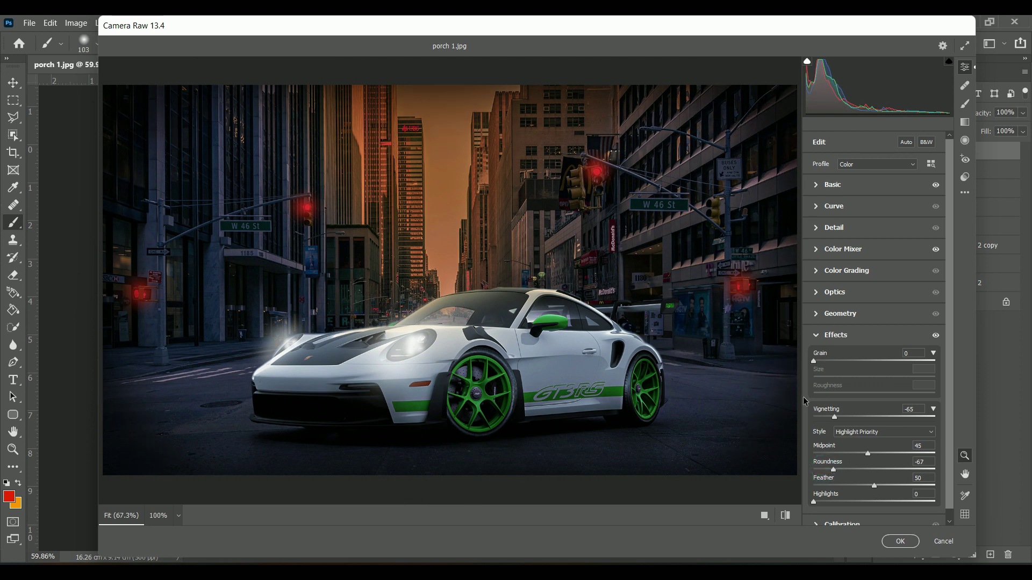
mouse_move(830, 416)
mouse_down()
mouse_move(820, 416)
mouse_move(845, 415)
mouse_up()
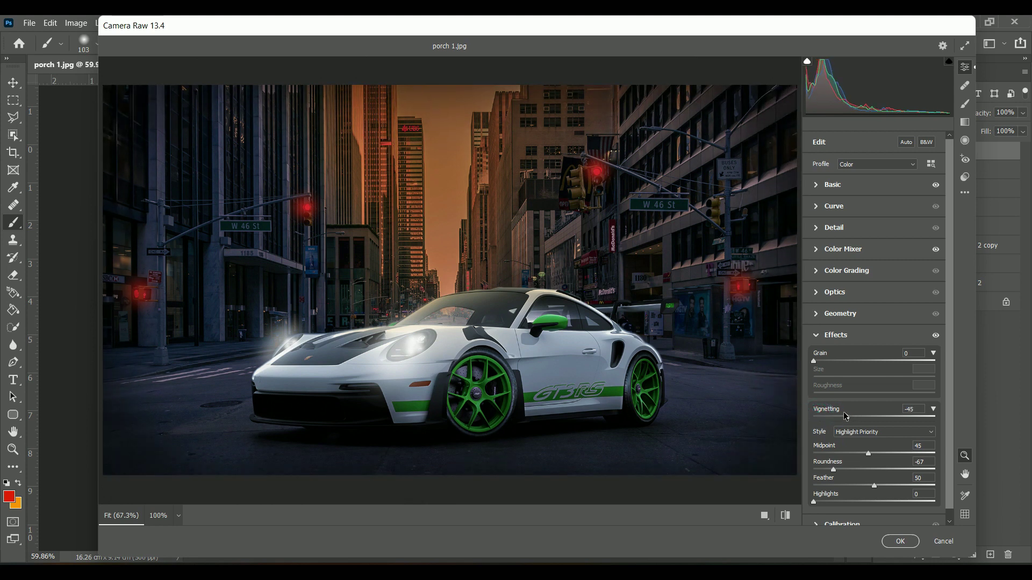
Set Exposure -0.10 and Shadows +50, and apply the grade to Layer 6
click(814, 185)
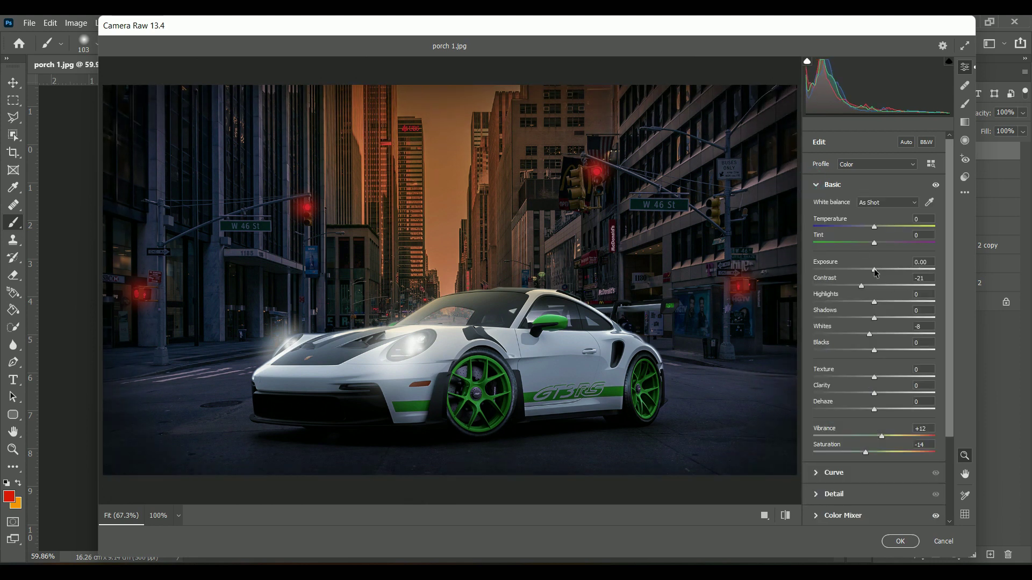
drag(874, 270, 872, 272)
drag(874, 318, 907, 317)
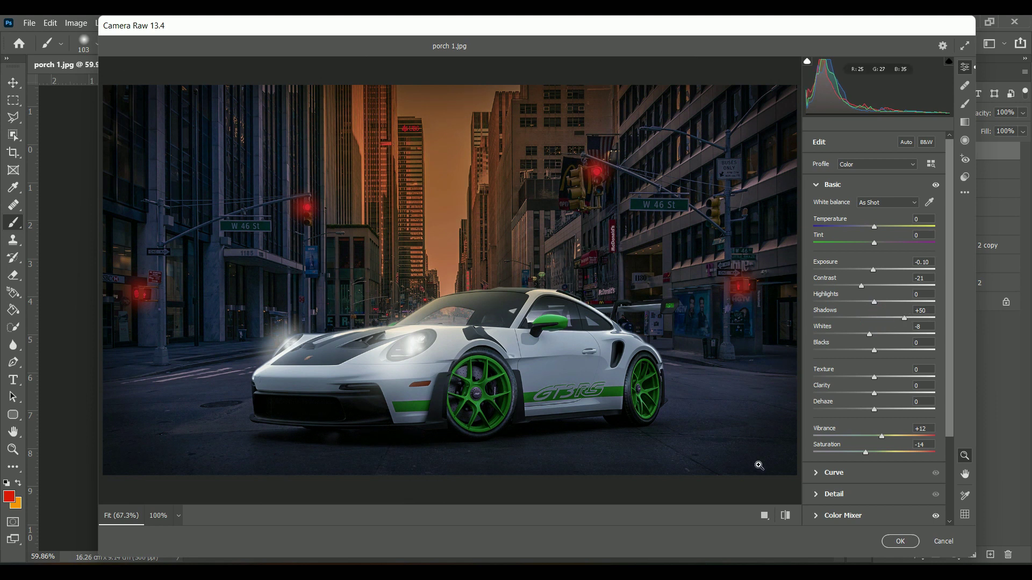
click(898, 542)
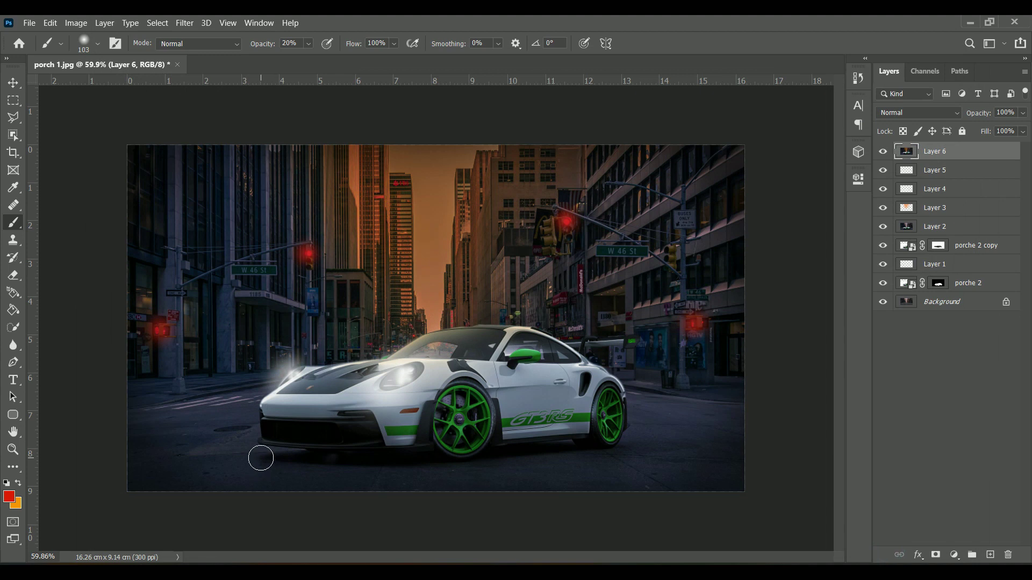